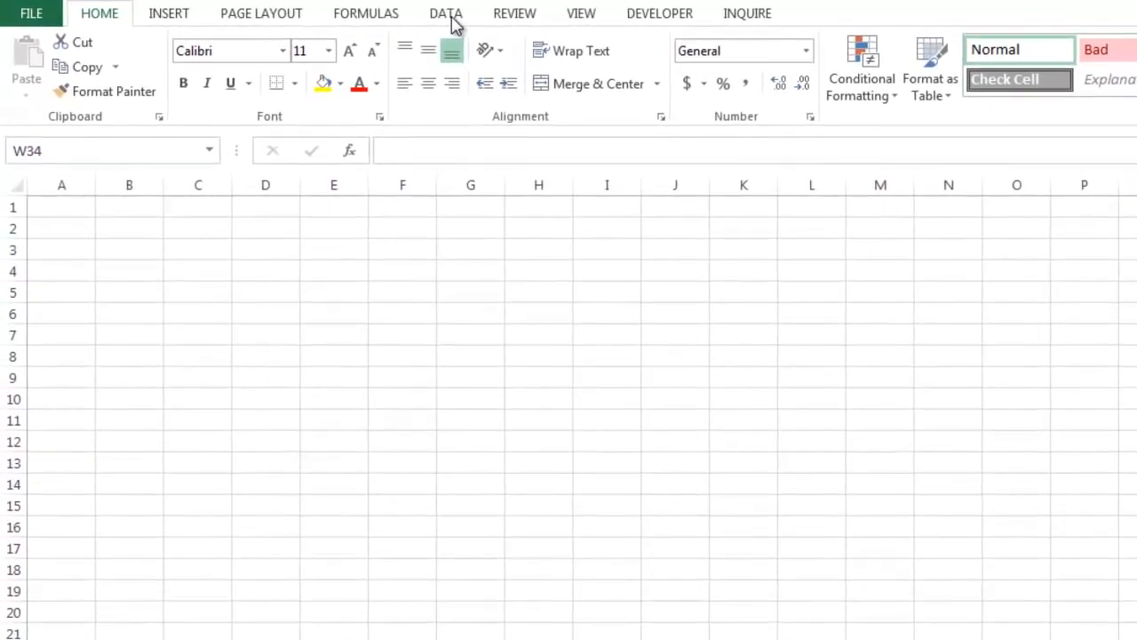
Open the workbook connections list and show the choices for adding a connection.
left_click(447, 15)
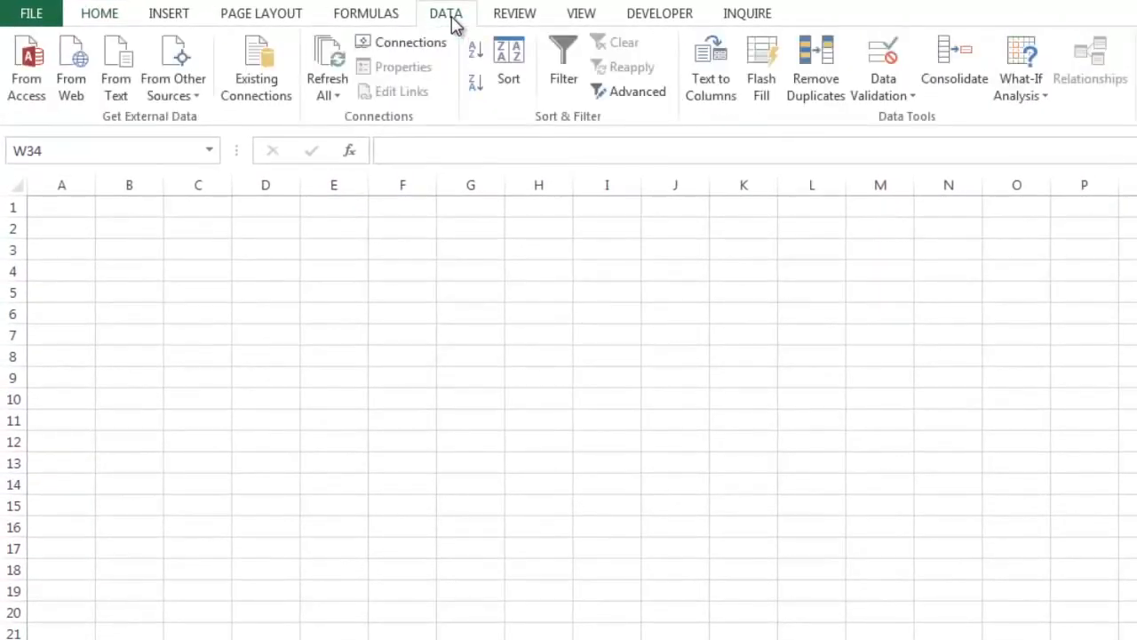
left_click(421, 45)
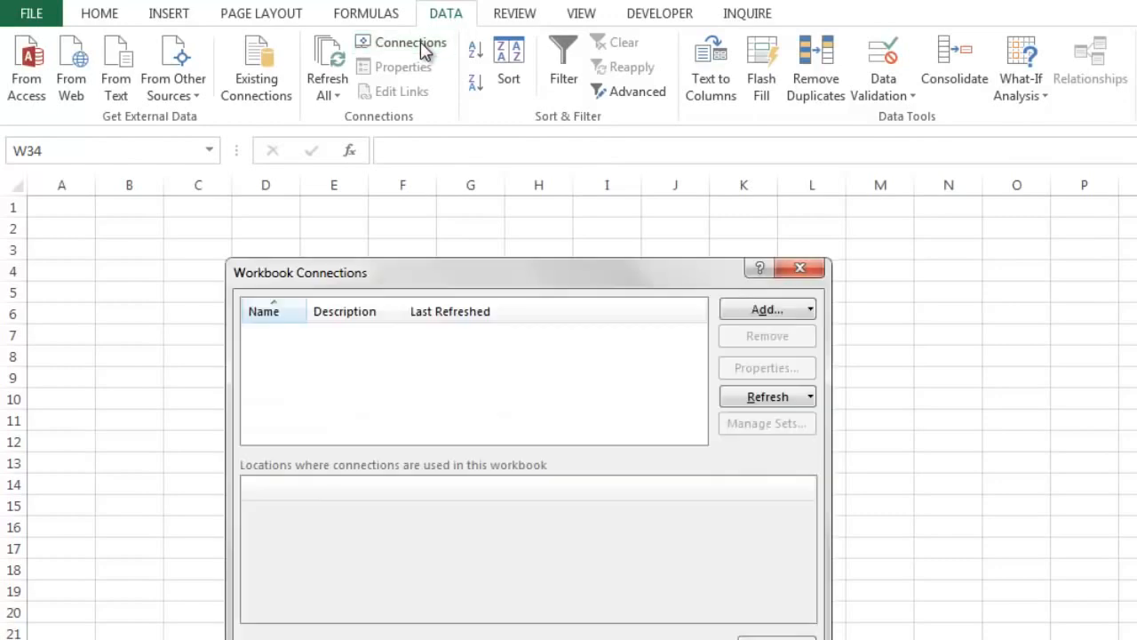
left_click(810, 313)
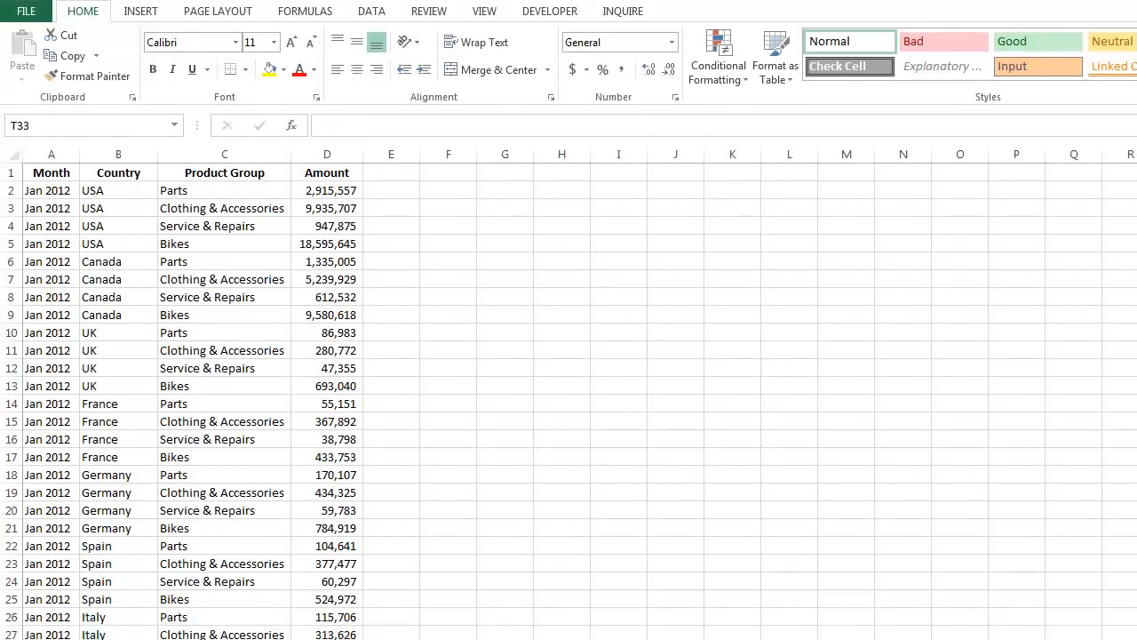
Create a PivotTable from Sheet1 range A1:D1105, placed on the existing worksheet at cell F1.
left_click(136, 205)
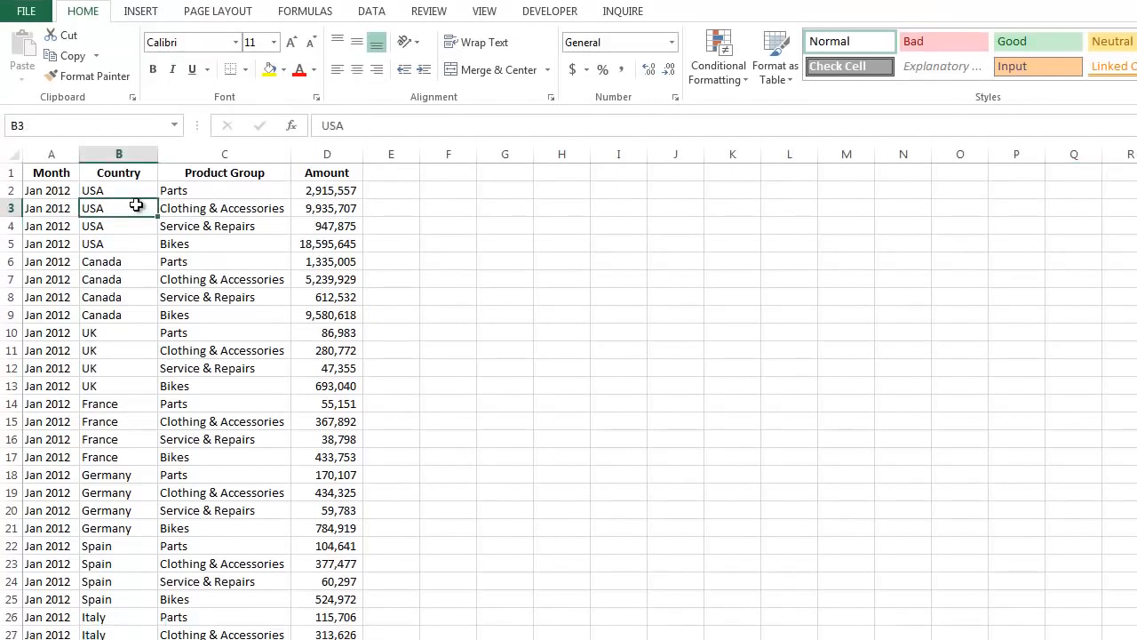
left_click(147, 14)
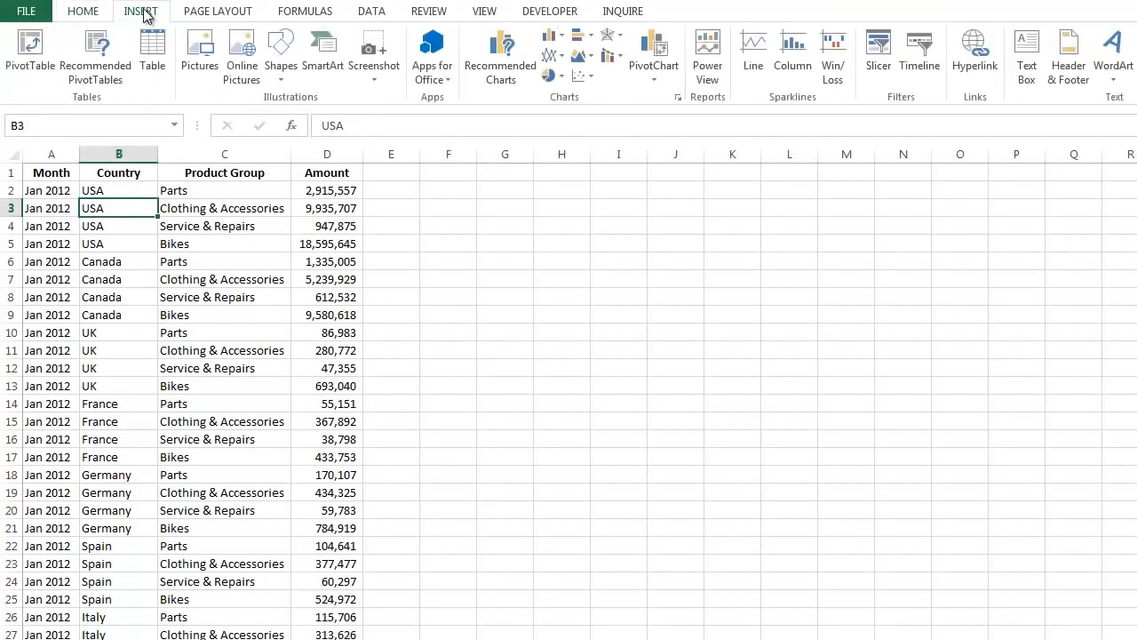
left_click(34, 46)
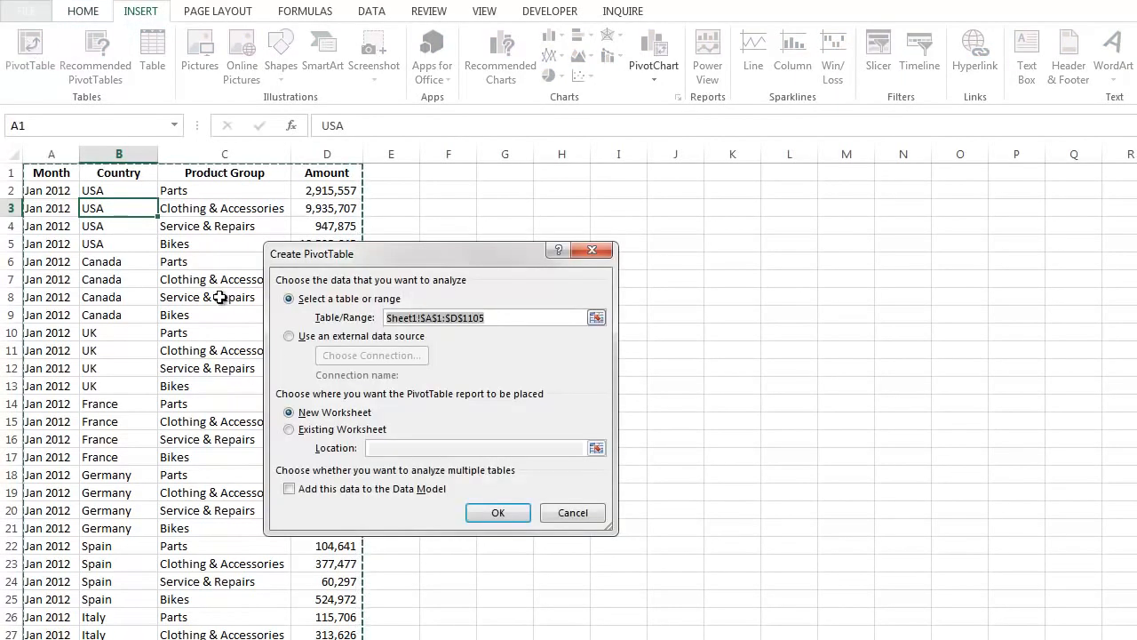
left_click(288, 429)
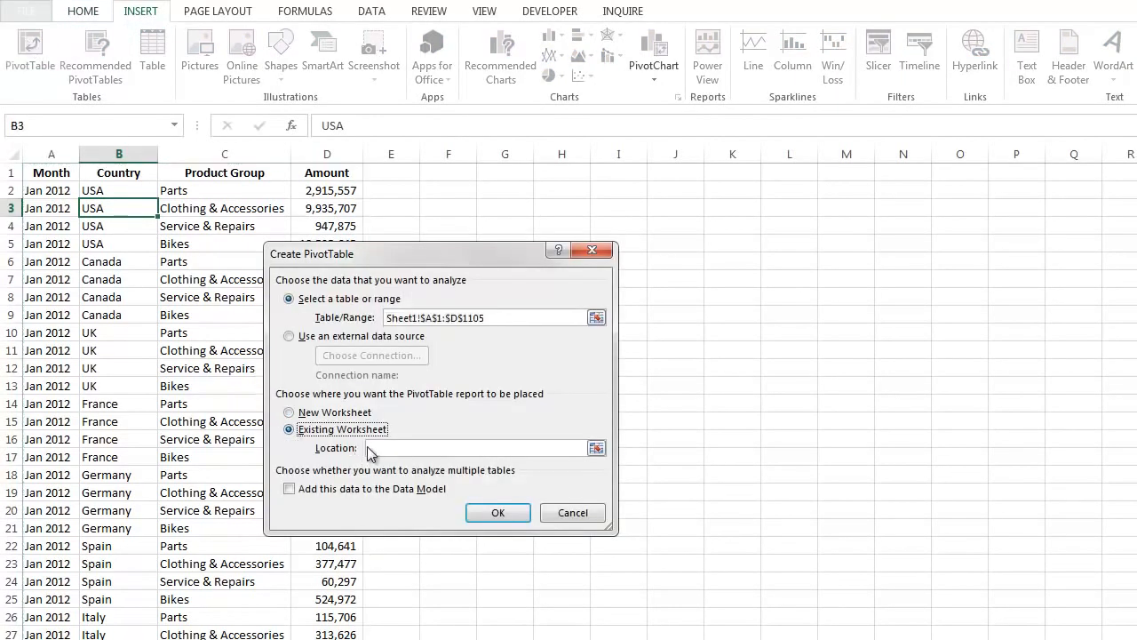
left_click(447, 172)
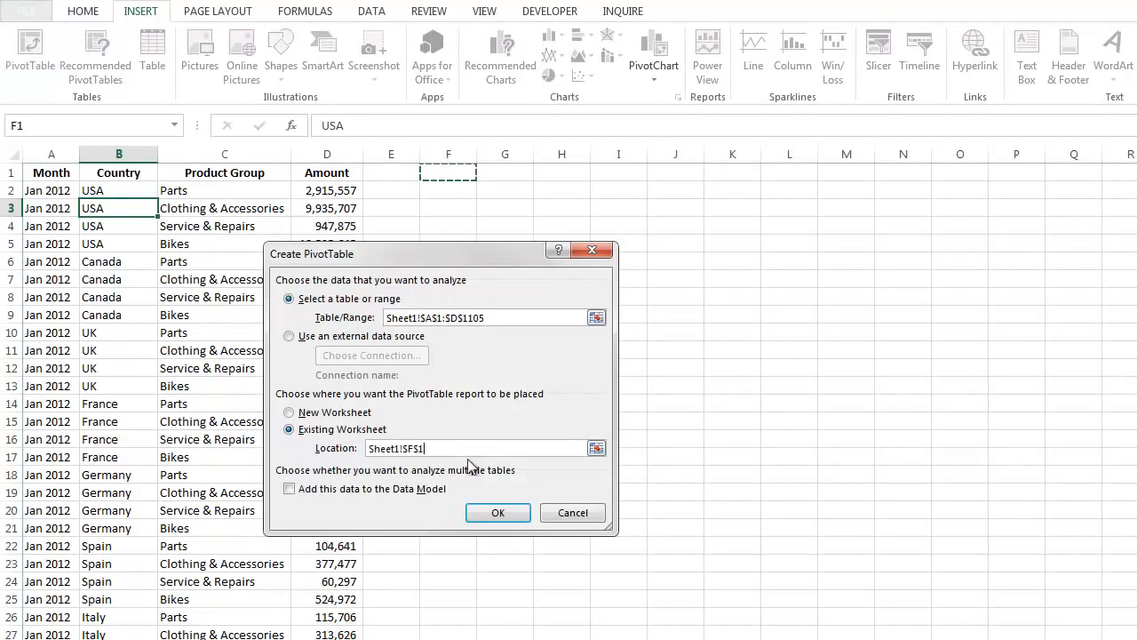
left_click(498, 512)
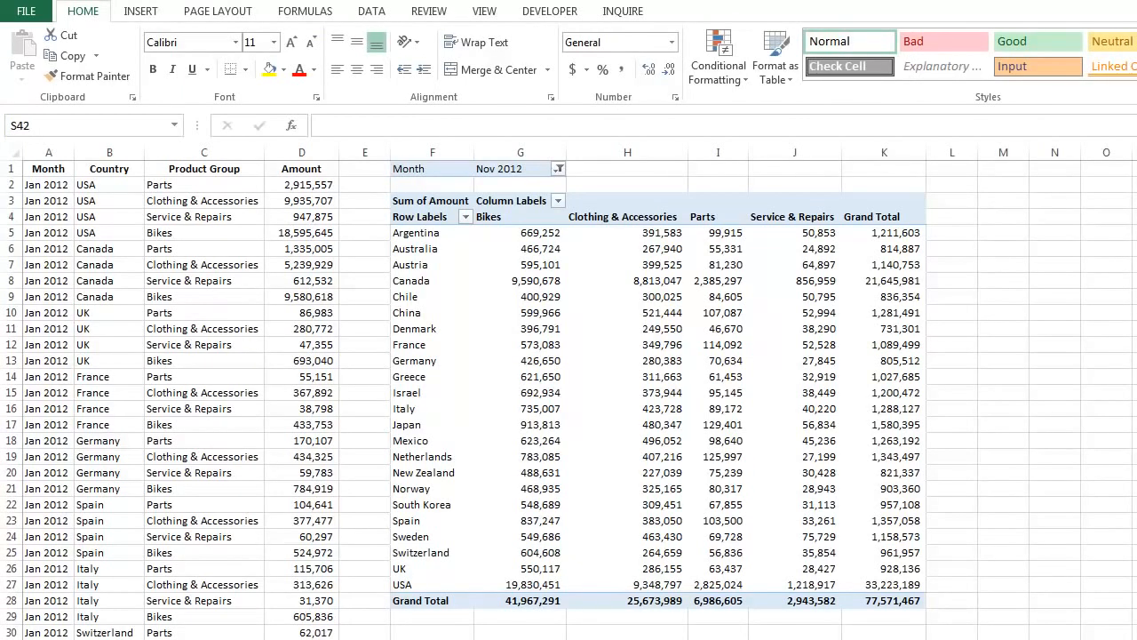
View the PivotTable's analysis tools and try to insert a column before its Parts column.
left_click(655, 329)
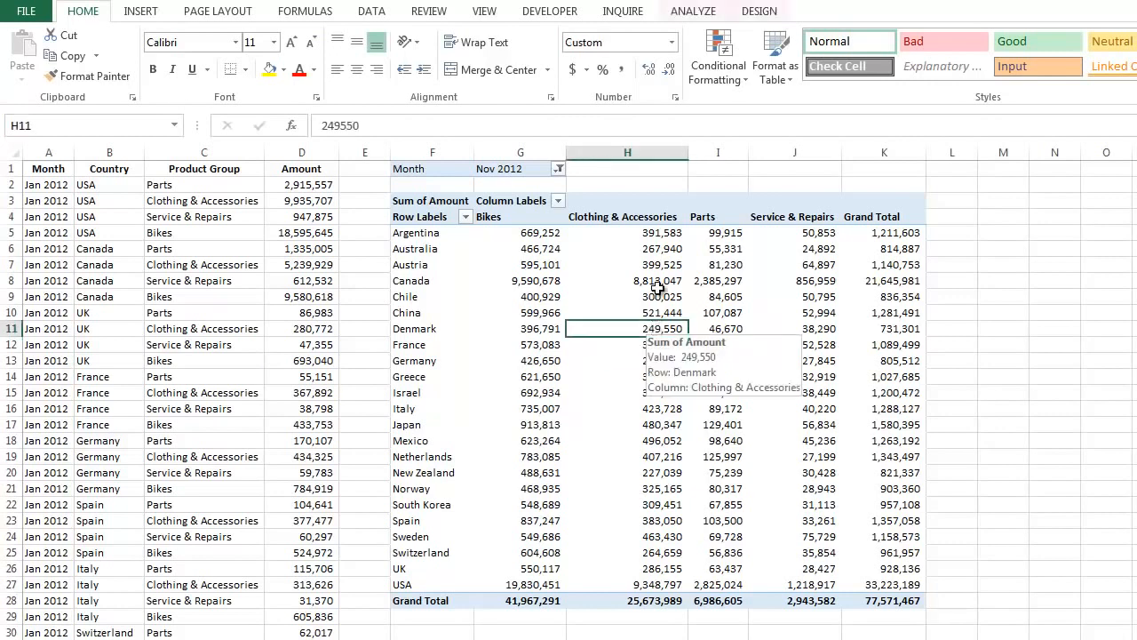
left_click(693, 12)
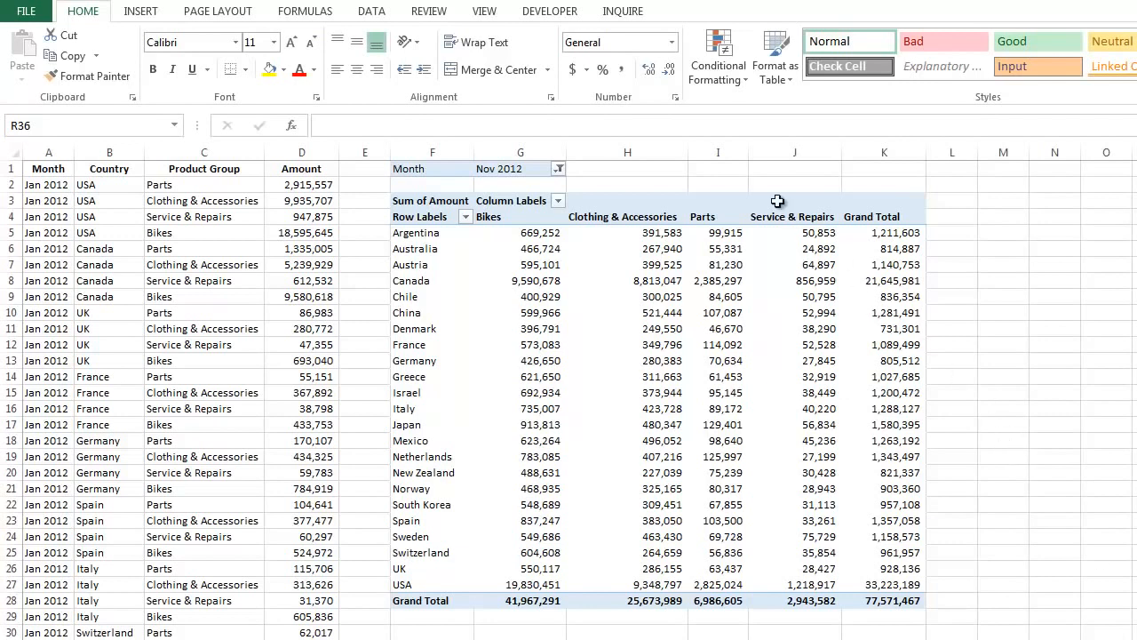
left_click(725, 149)
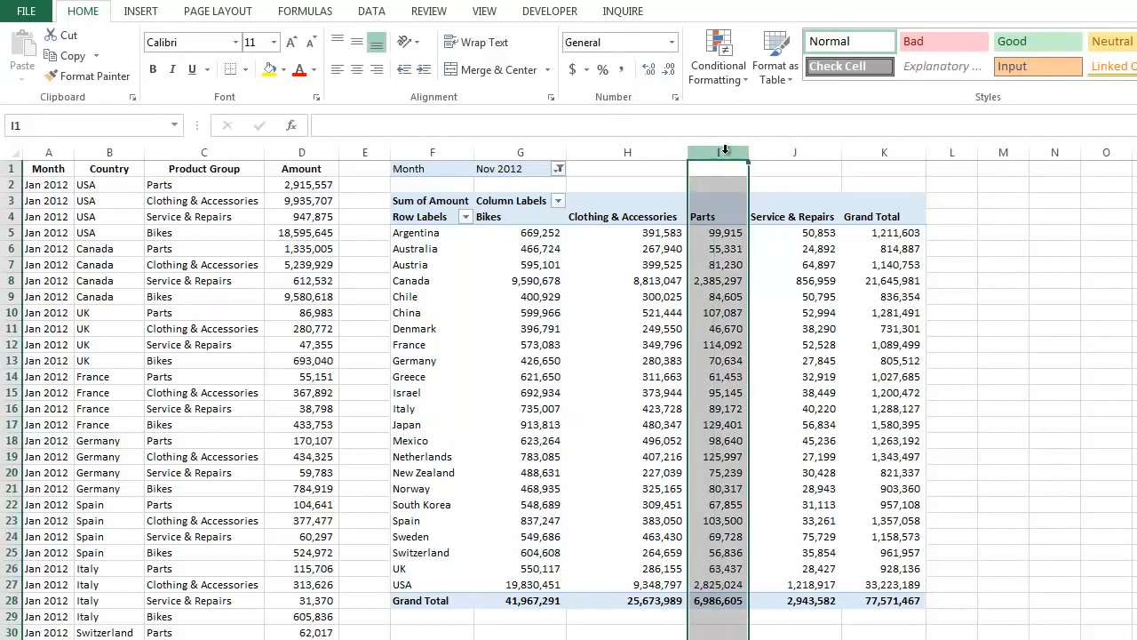
right_click(725, 149)
left_click(771, 286)
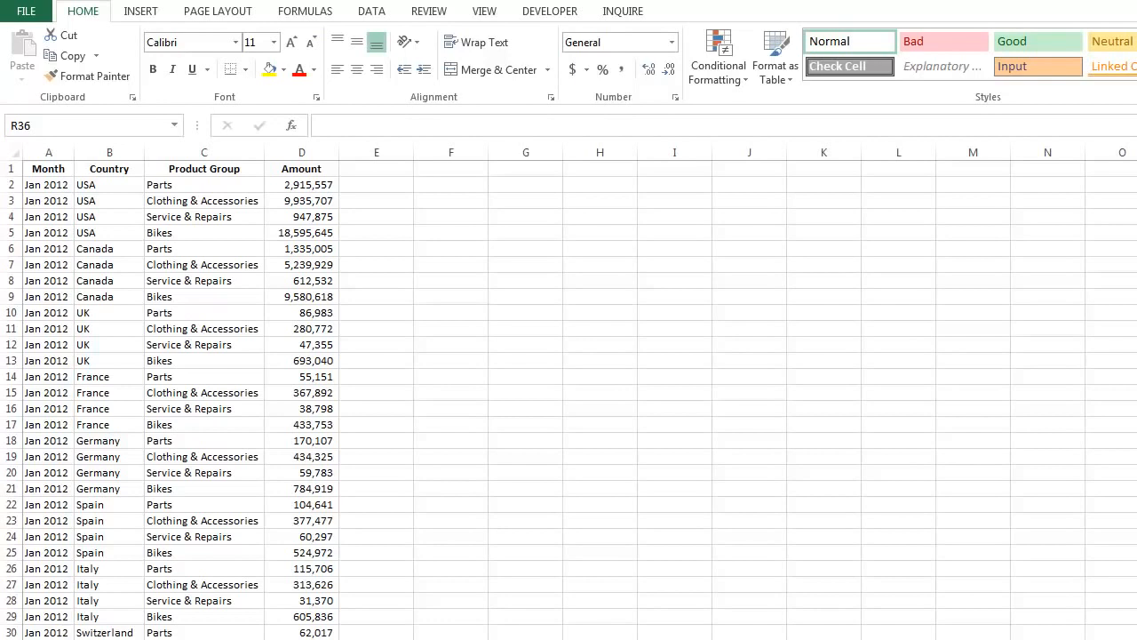
Convert the data range A1:D1105 into a table with headers and name it Sales1.
left_click(129, 217)
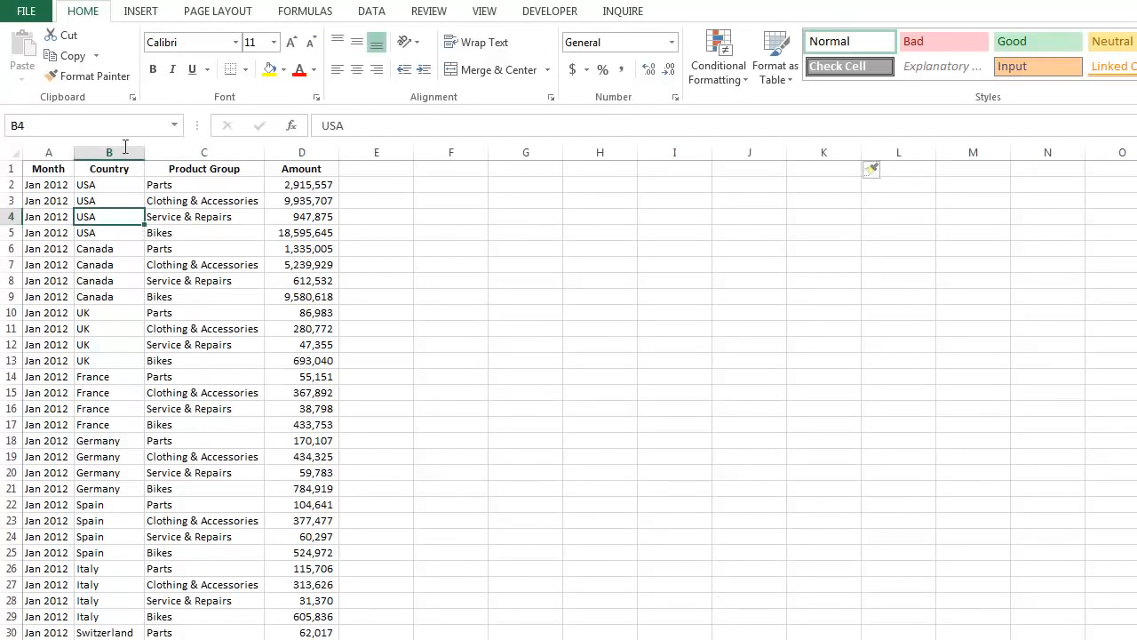
left_click(142, 14)
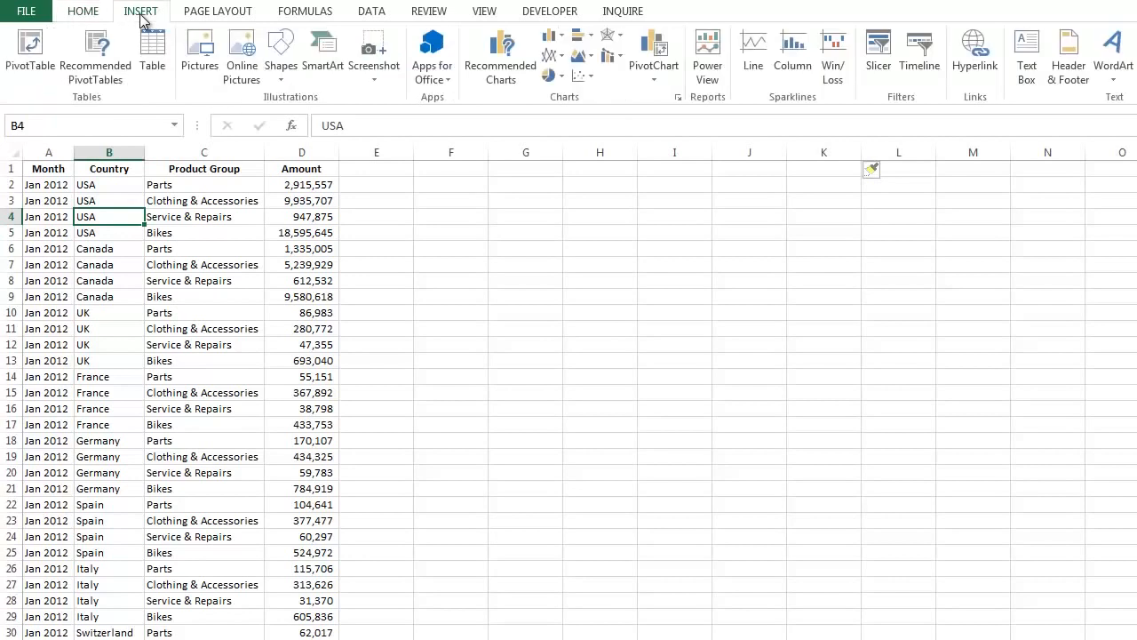
left_click(153, 53)
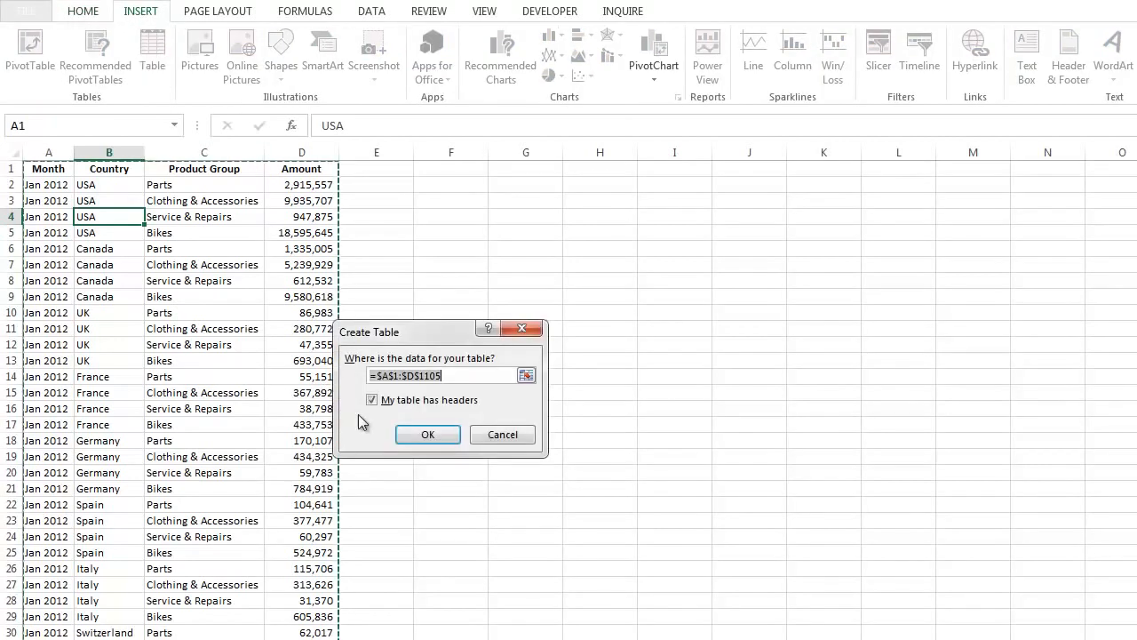
left_click(434, 433)
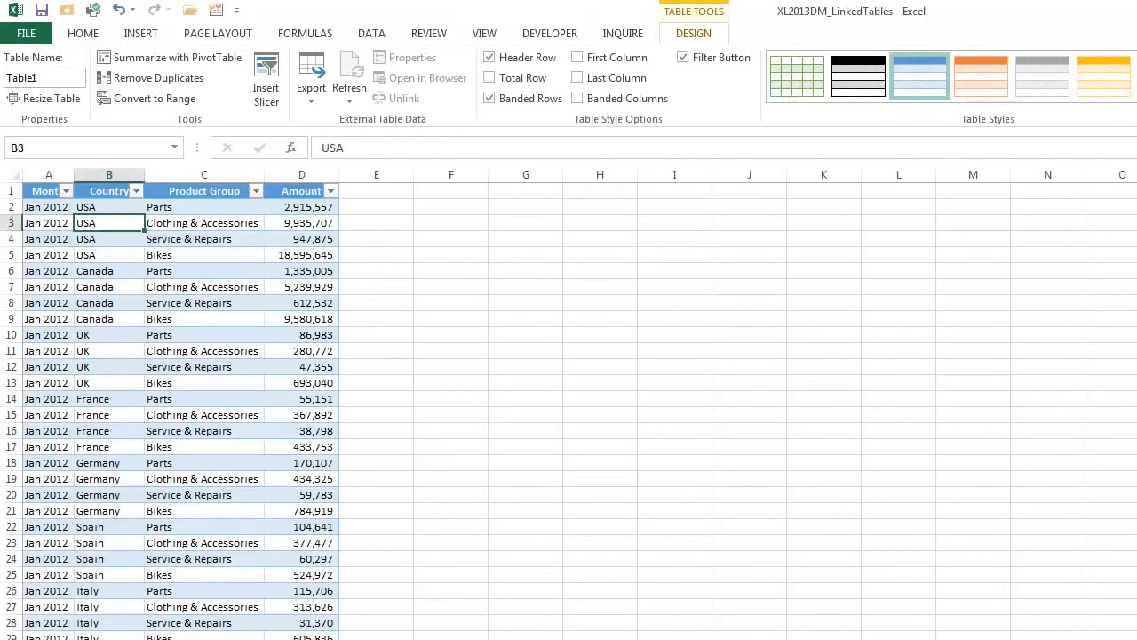
left_click(69, 81)
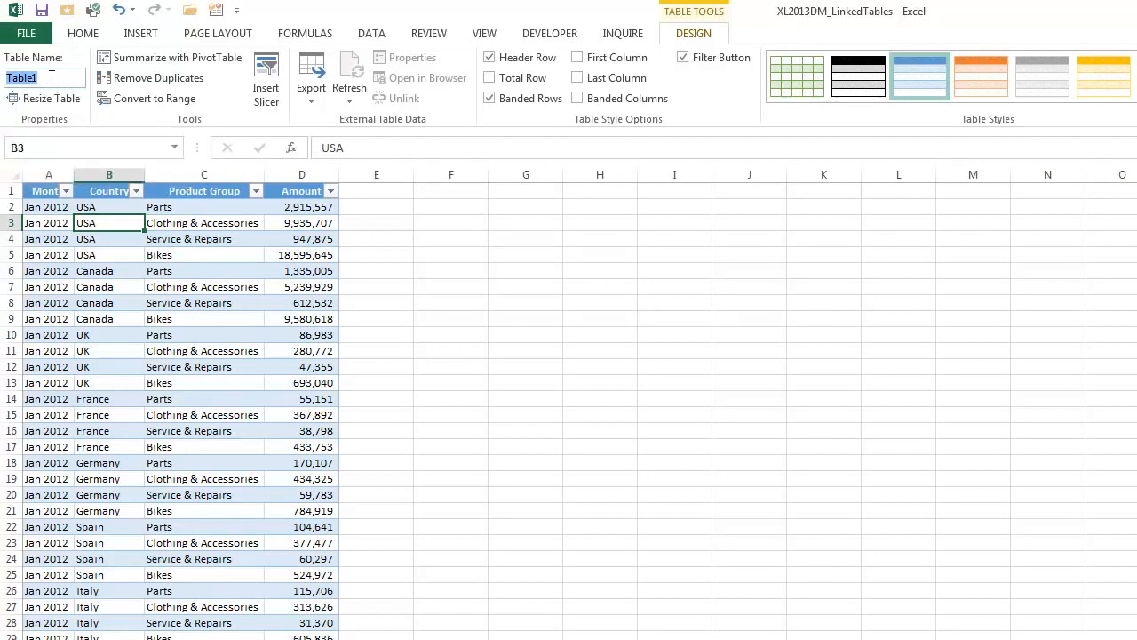
type("Sales1")
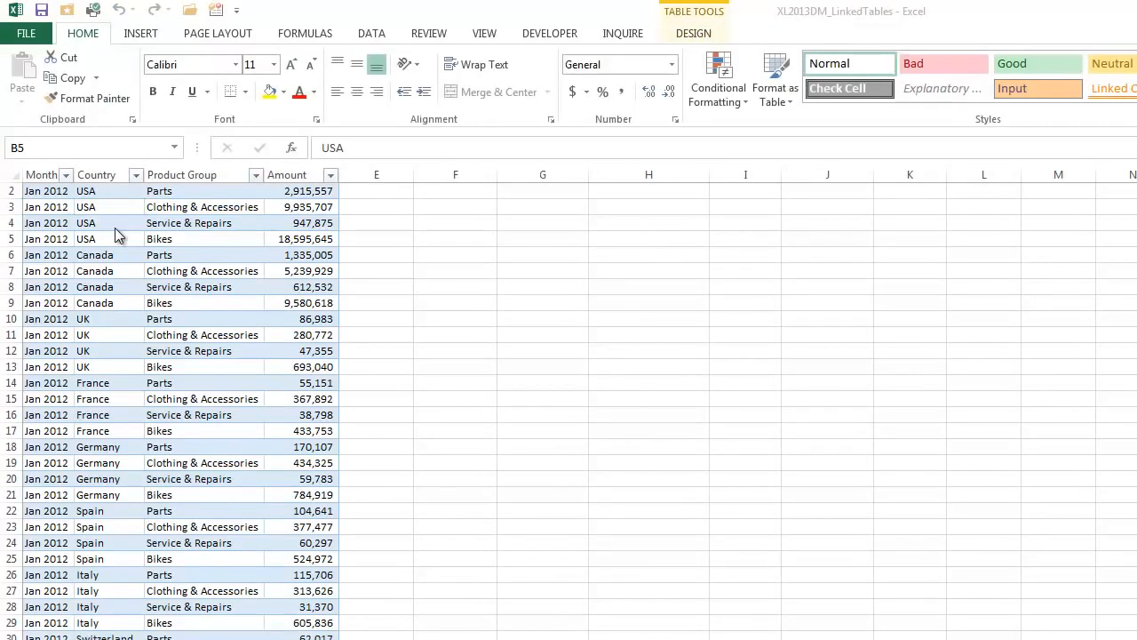
Start a PivotTable that uses the workbook table Sales1 as its external data source connection.
left_click(116, 233)
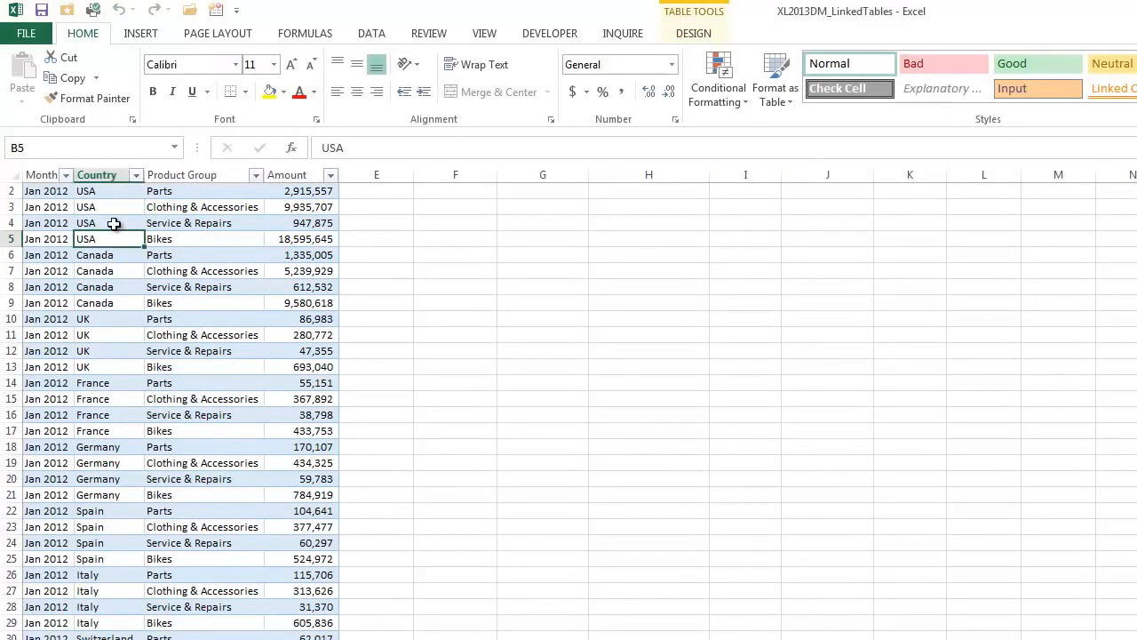
left_click(143, 34)
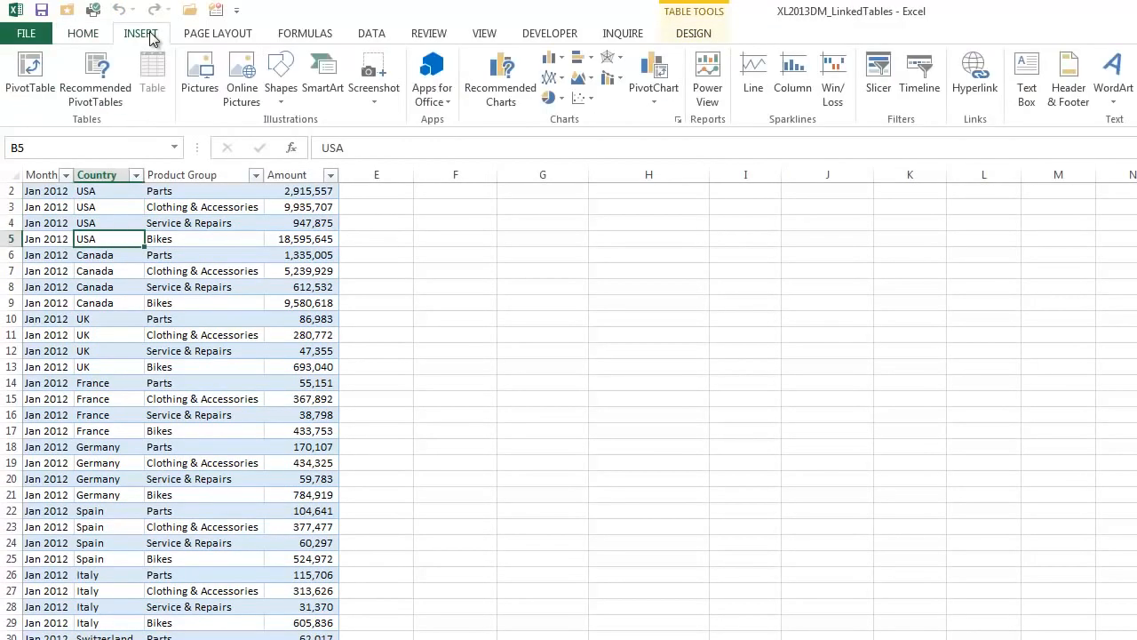
left_click(31, 73)
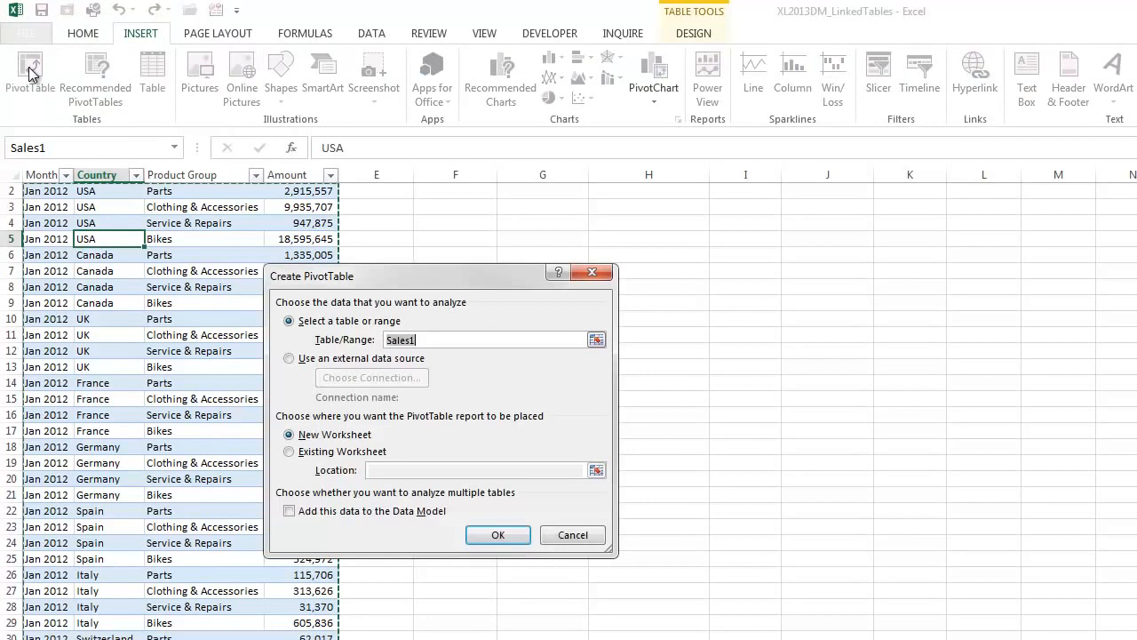
left_click(289, 359)
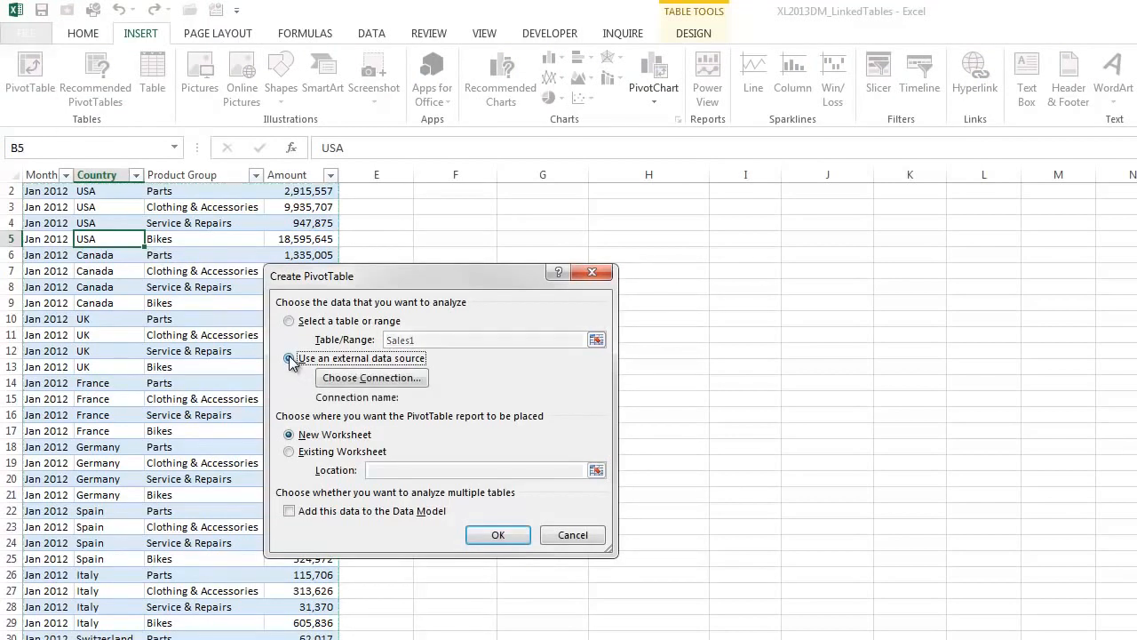
left_click(362, 379)
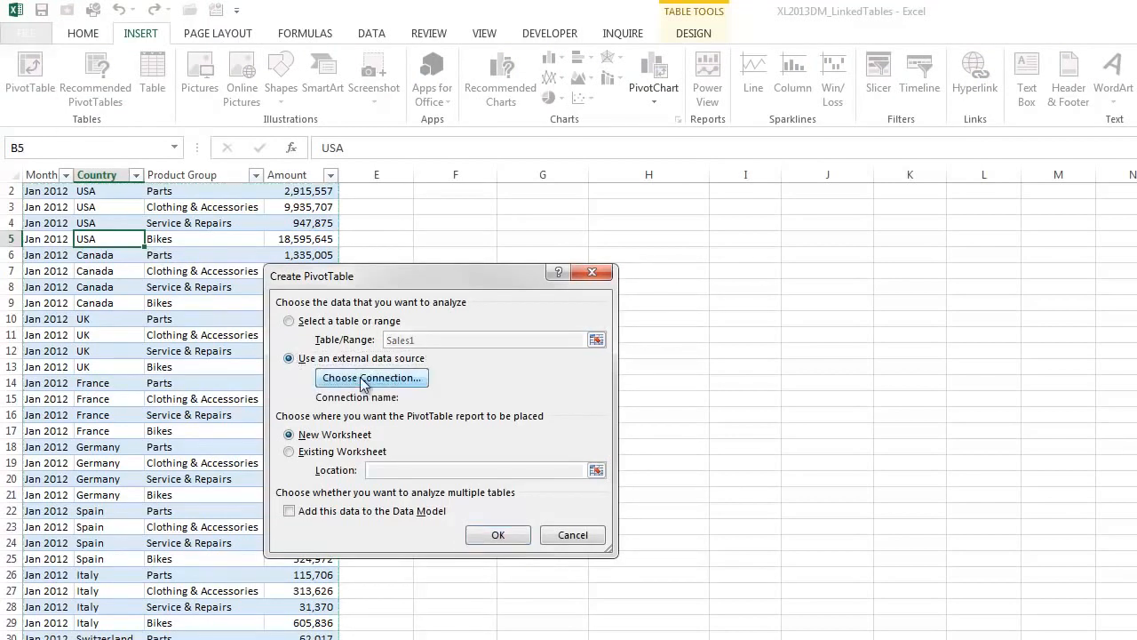
left_click(325, 261)
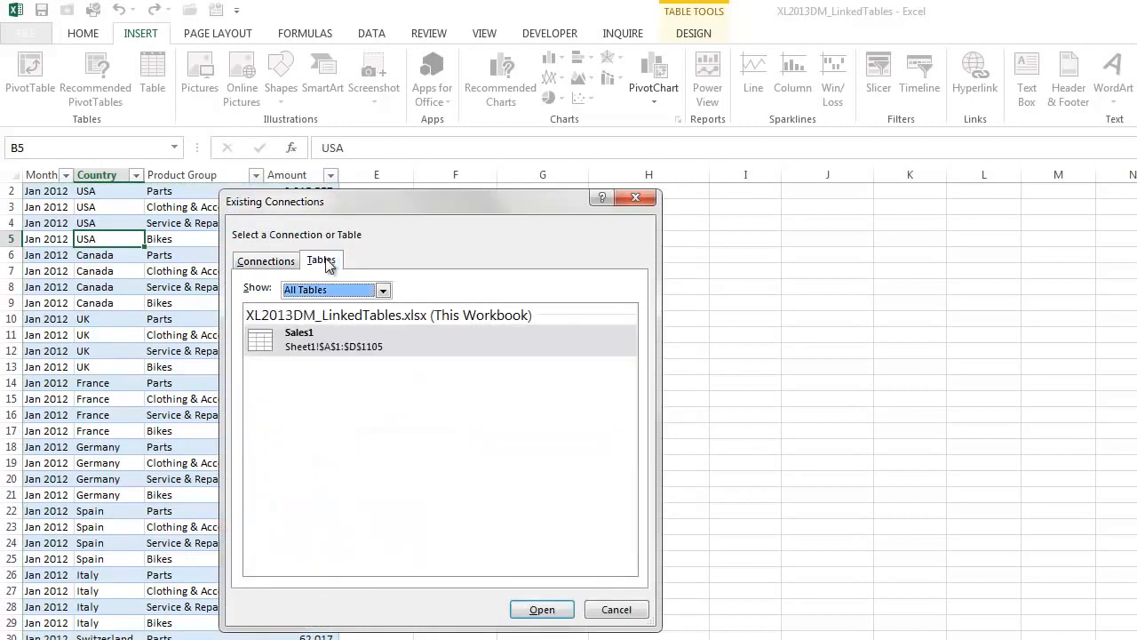
left_click(312, 335)
double_click(392, 339)
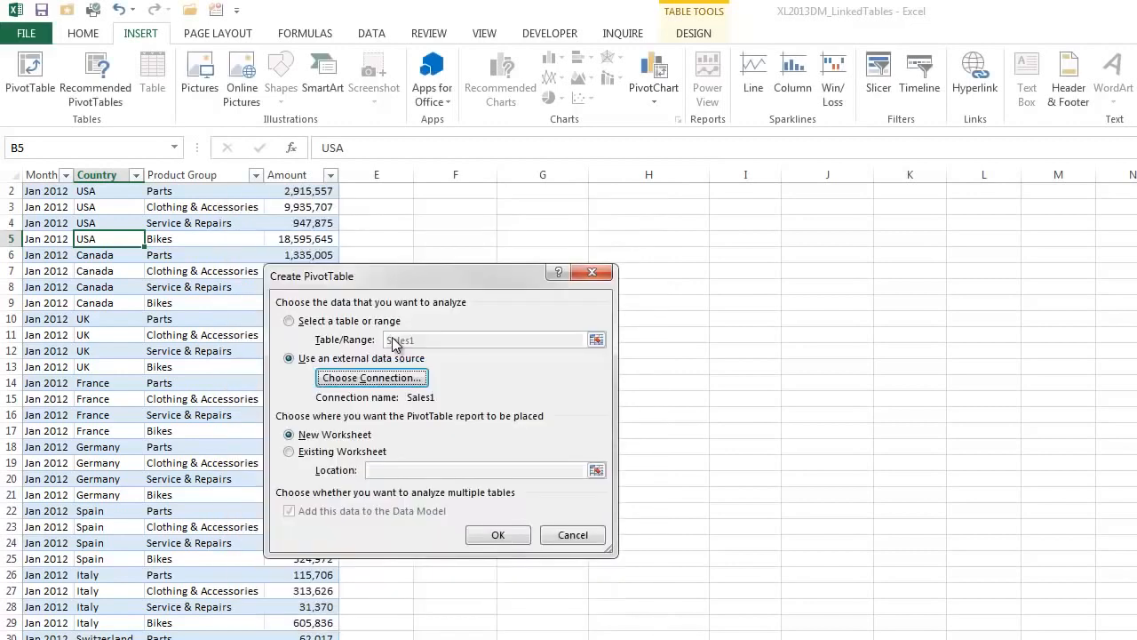
Place the PivotTable on the existing worksheet at Sheet1 cell G2 and create it.
left_click(290, 451)
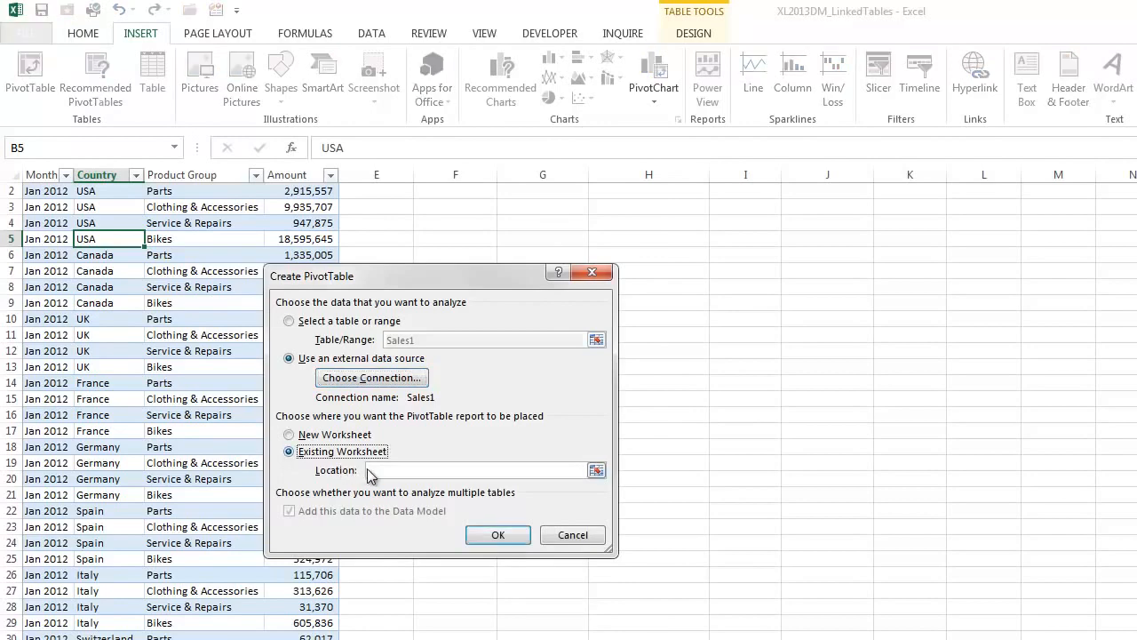
left_click(371, 471)
left_click(536, 190)
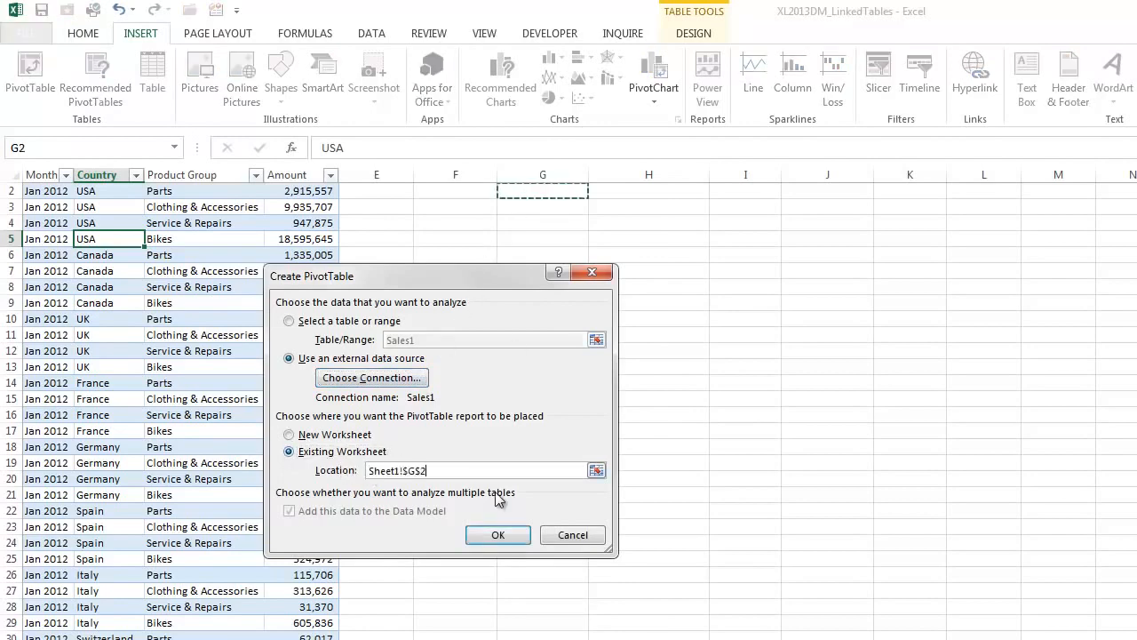
left_click(499, 534)
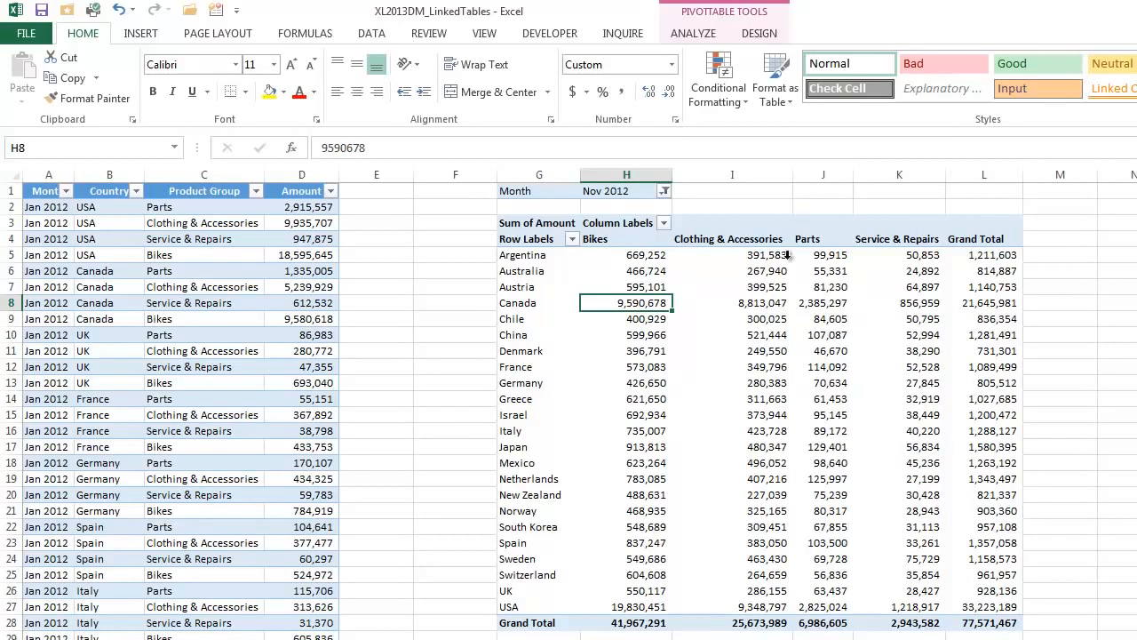
Convert the PivotTable to formulas with the OLAP tools, leaving the report filters unconverted.
left_click(692, 35)
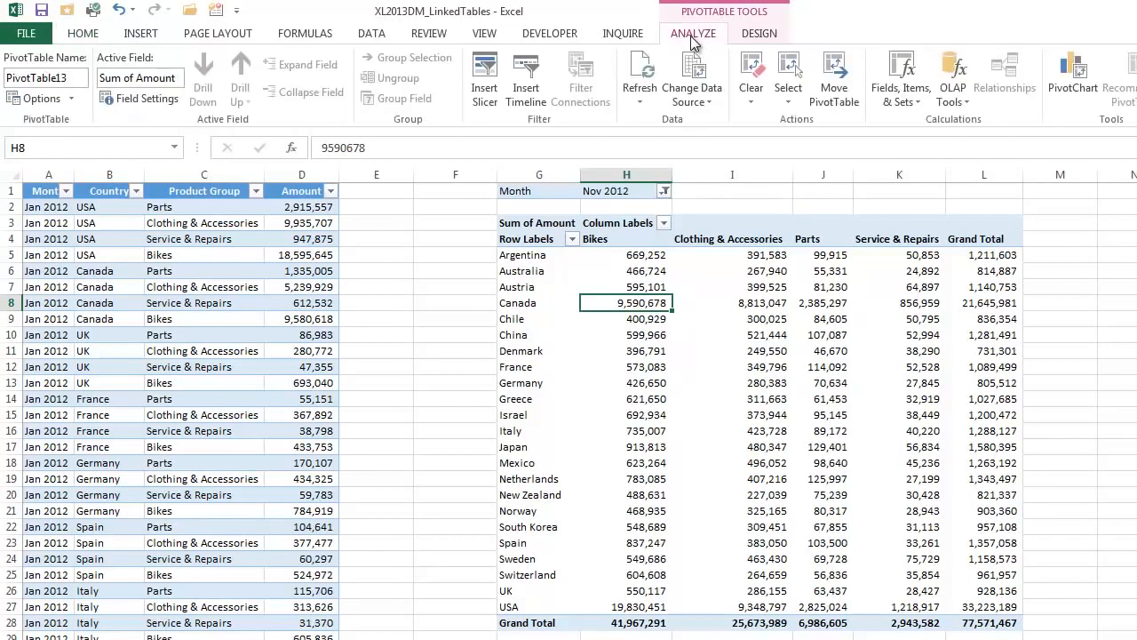
left_click(967, 102)
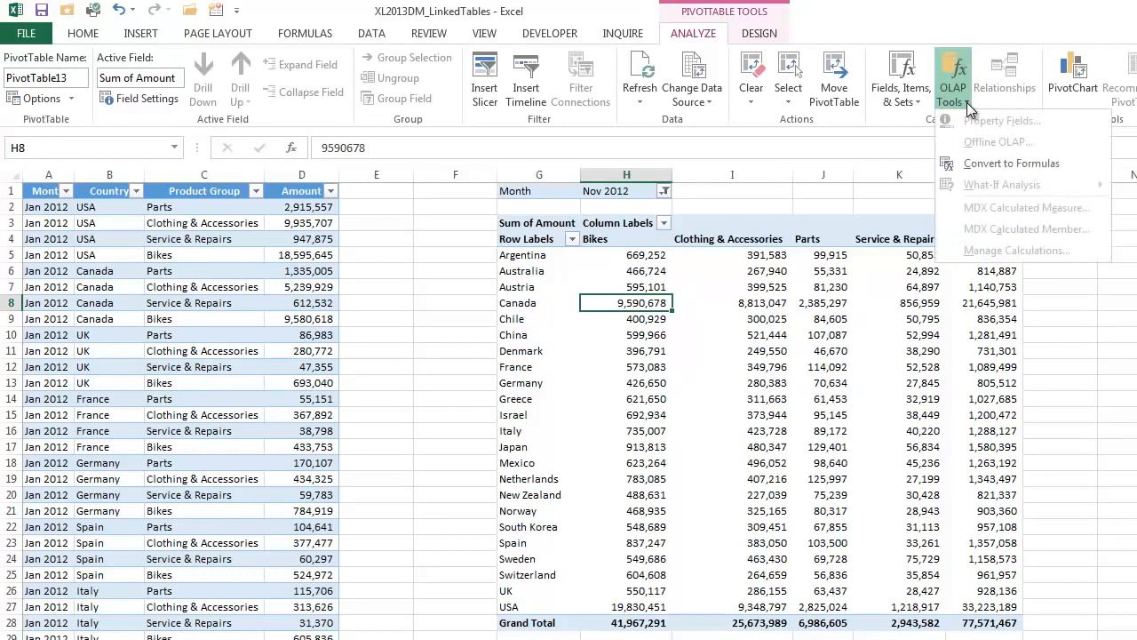
left_click(996, 163)
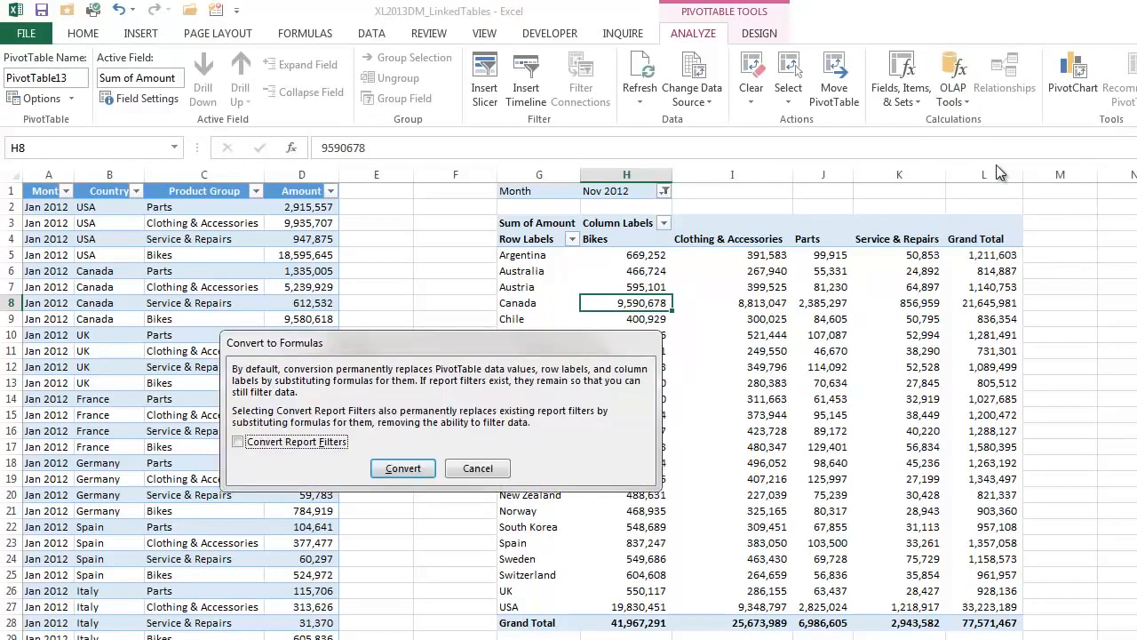
left_click(404, 468)
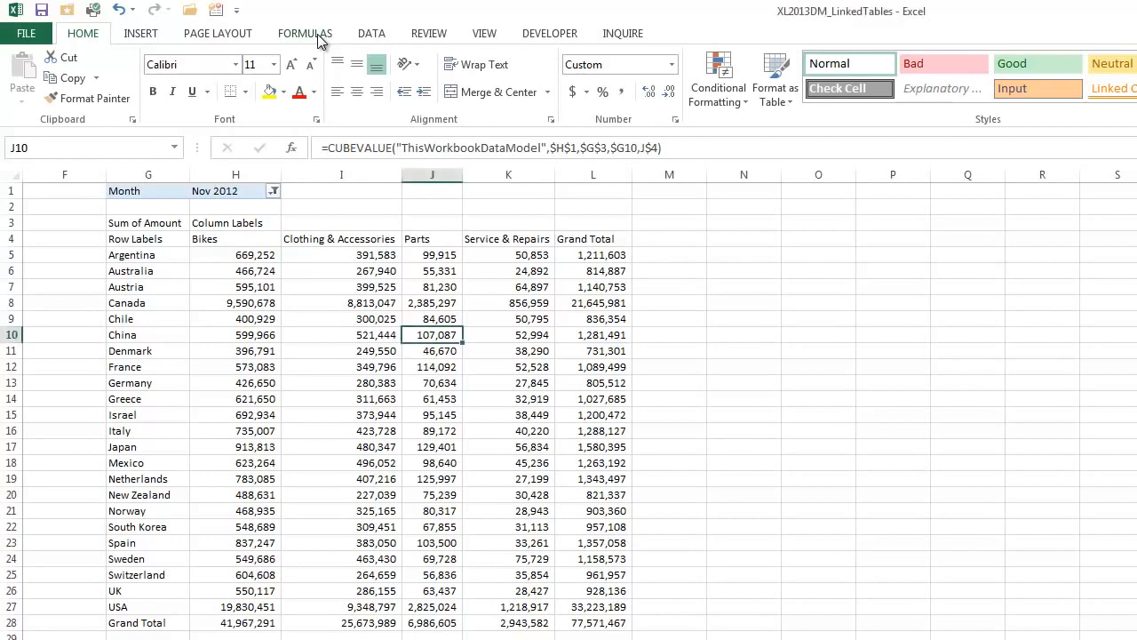
Trace the precedents of the China Parts formula in cell J10.
left_click(304, 33)
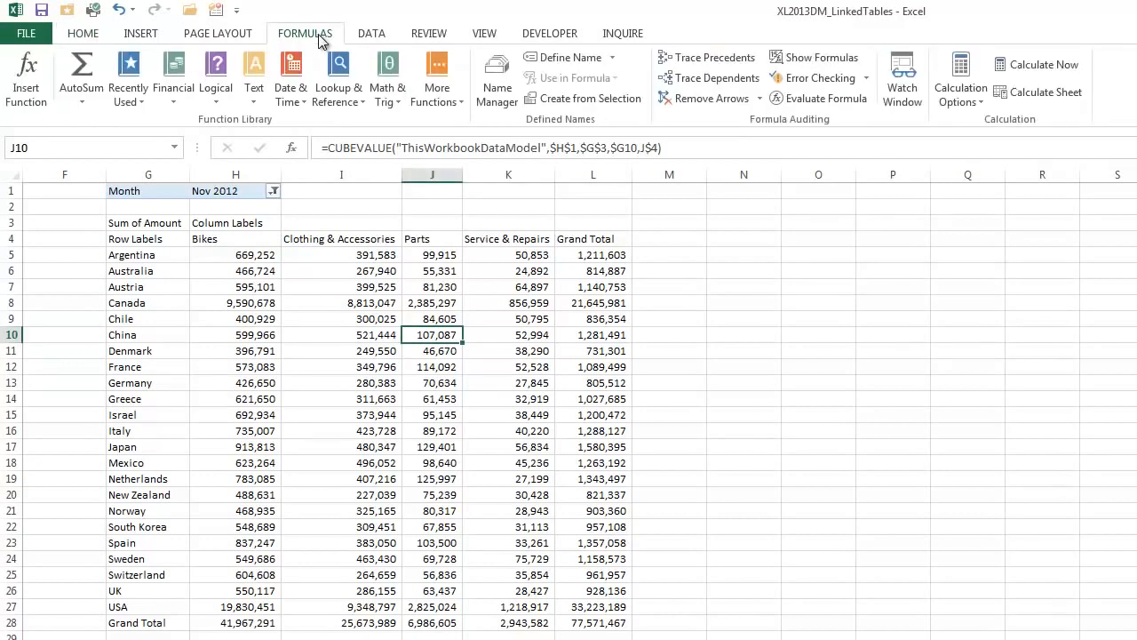
left_click(694, 59)
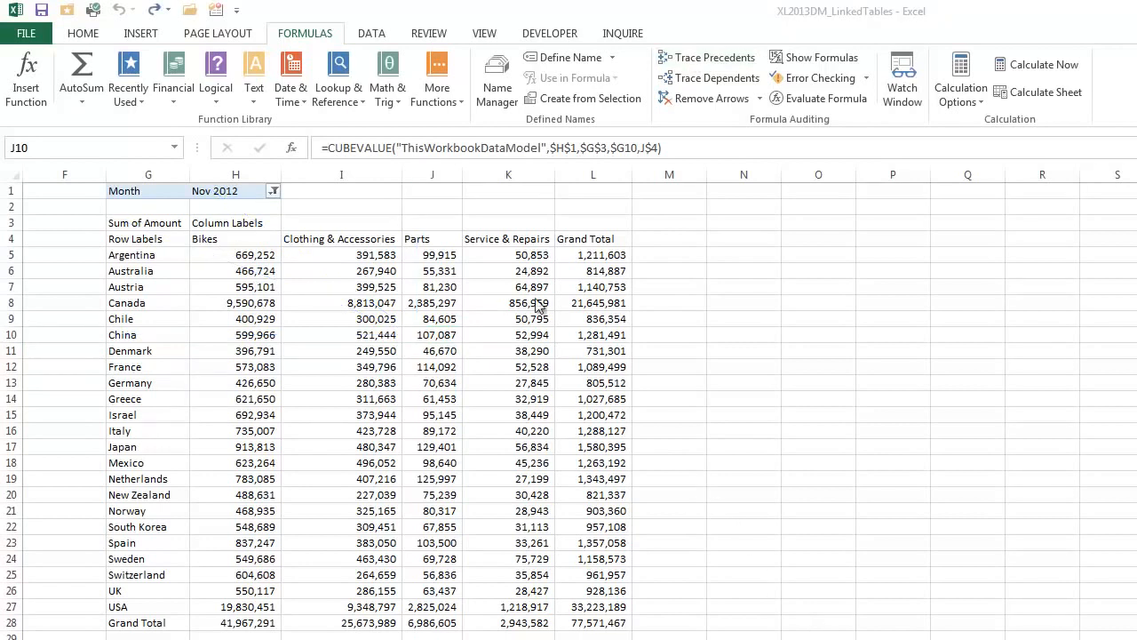
Move the converted formula cells J4:L10 to the range starting at cell N4.
left_click_drag(436, 238, 591, 337)
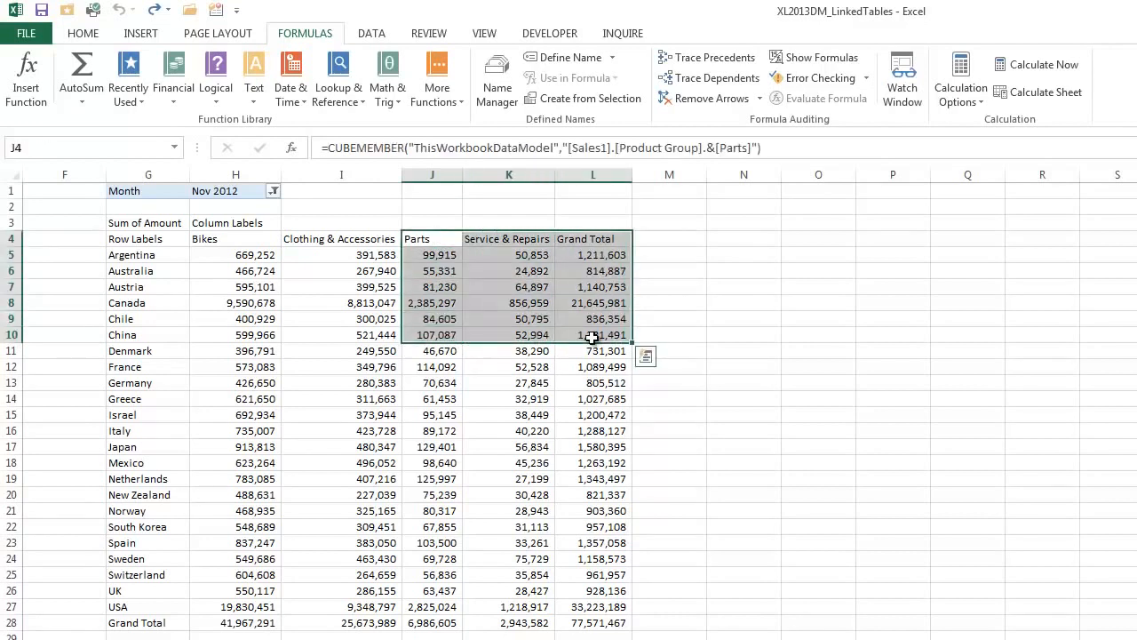
key("ctrl+x")
left_click(731, 238)
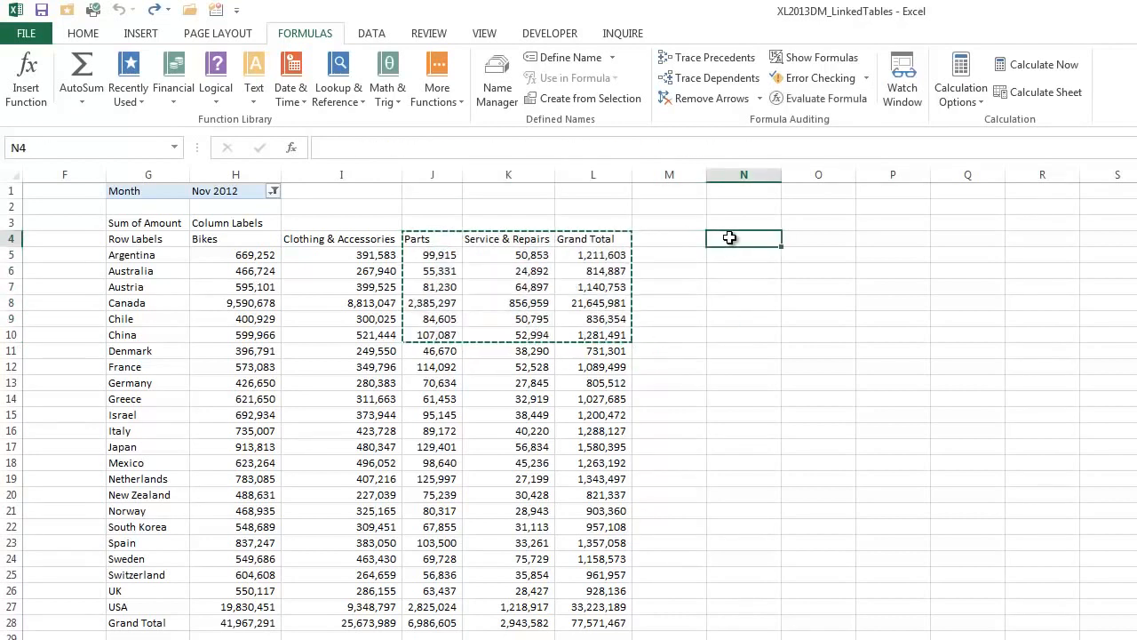
right_click(730, 240)
left_click(765, 317)
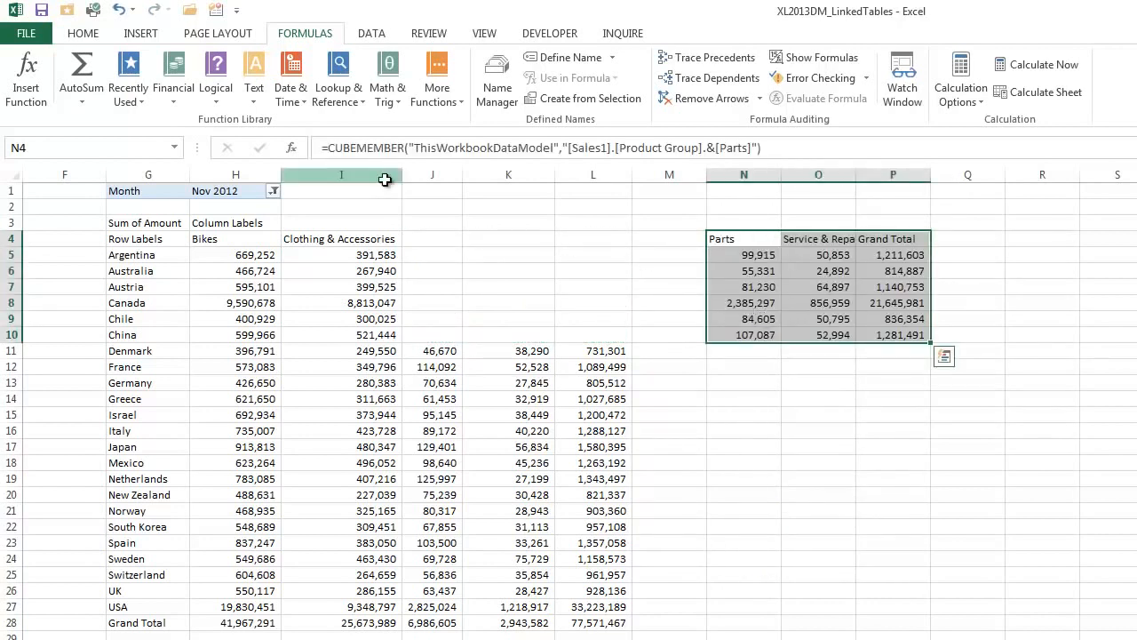
Filter the cube formula report to the month Jun 2012.
left_click(275, 190)
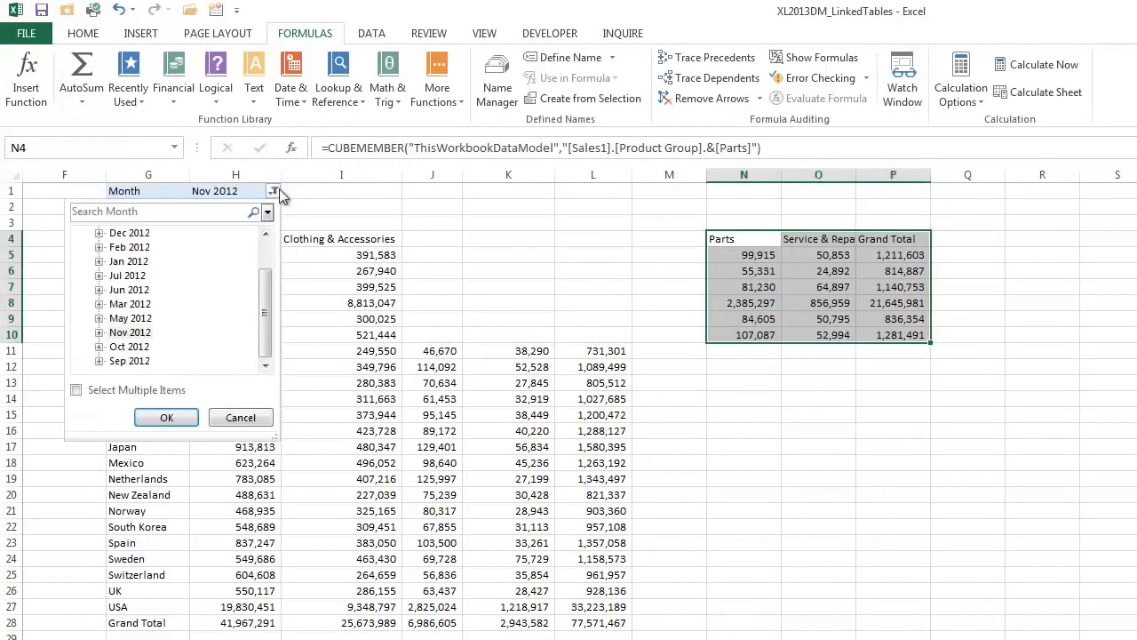
left_click(129, 290)
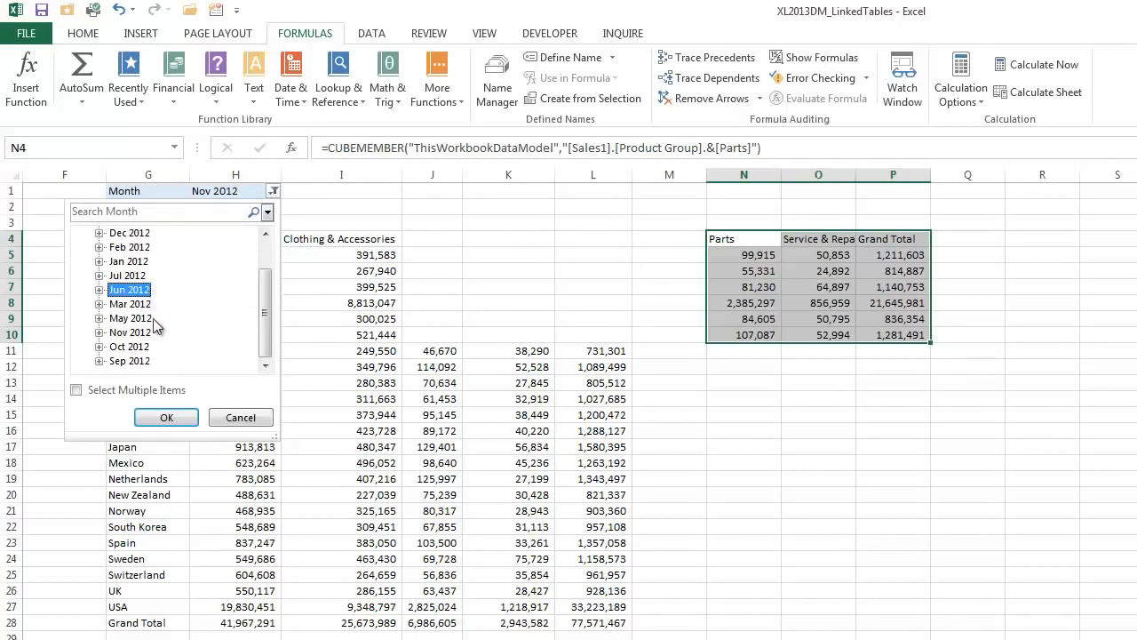
left_click(166, 418)
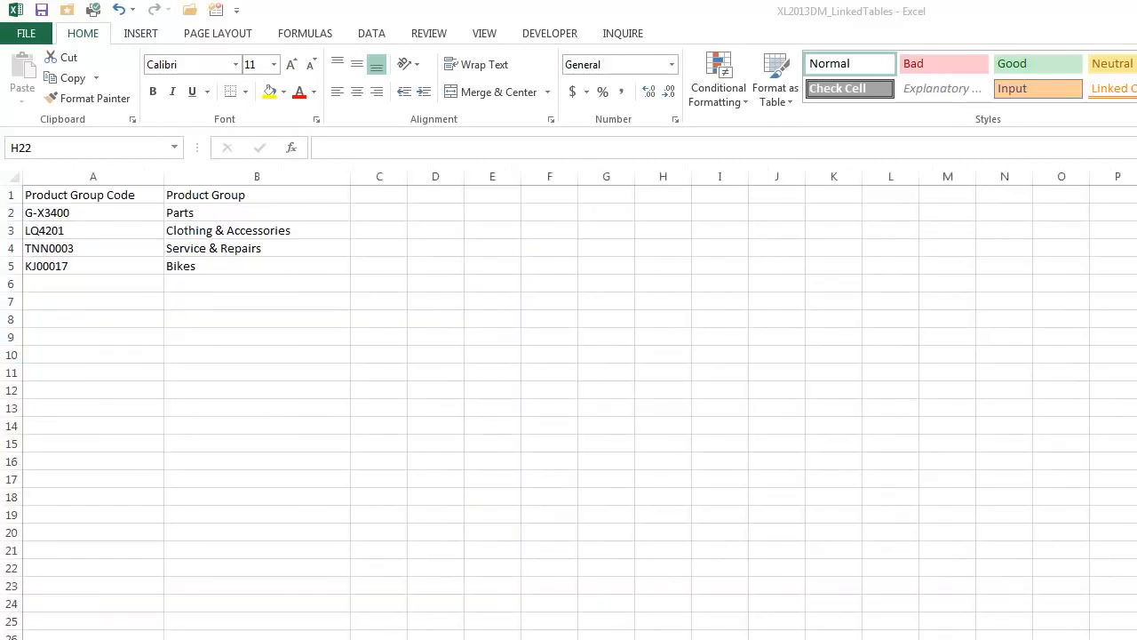
Turn the product group list in A1:B5 into a table with headers.
key("ctrl+Home")
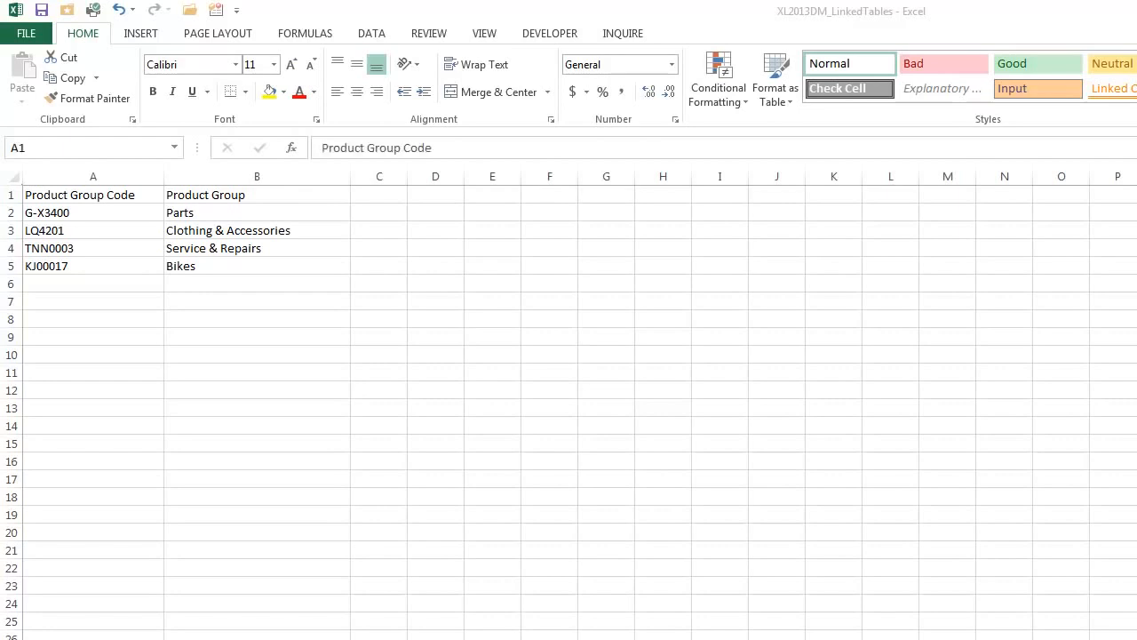
left_click(139, 36)
left_click(153, 79)
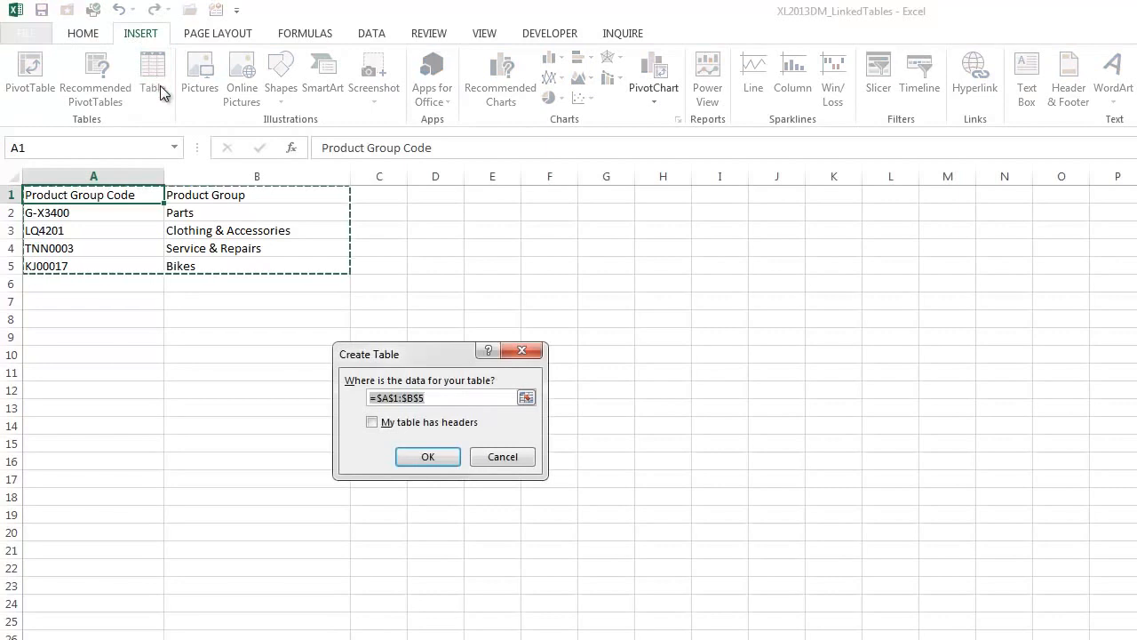
left_click(371, 422)
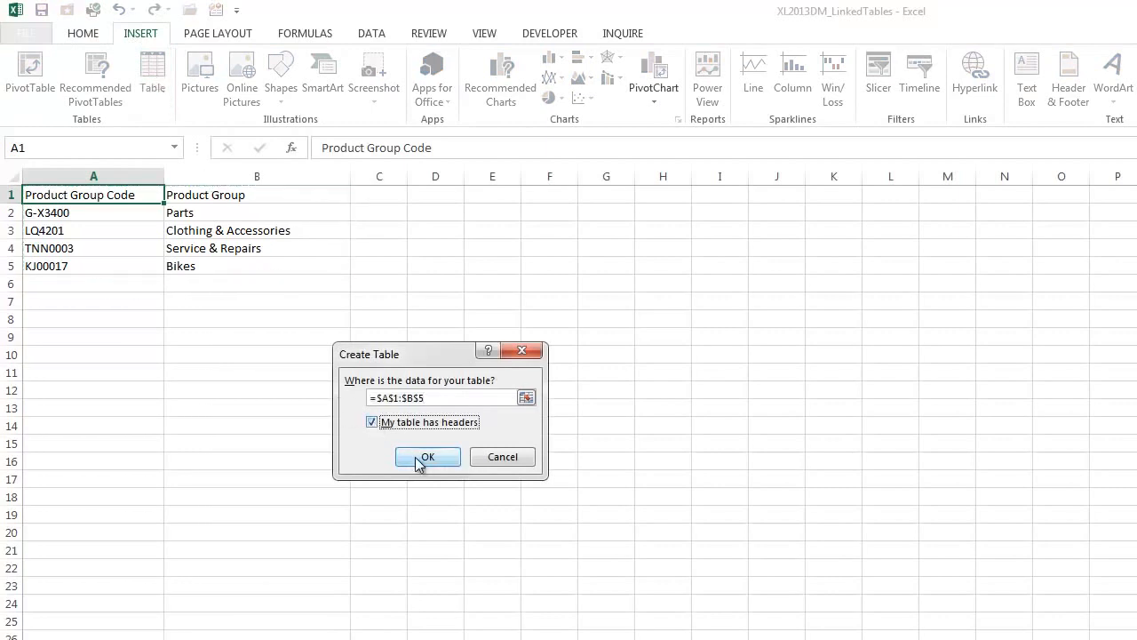
left_click(426, 457)
Name the product group table Products.
left_click(63, 72)
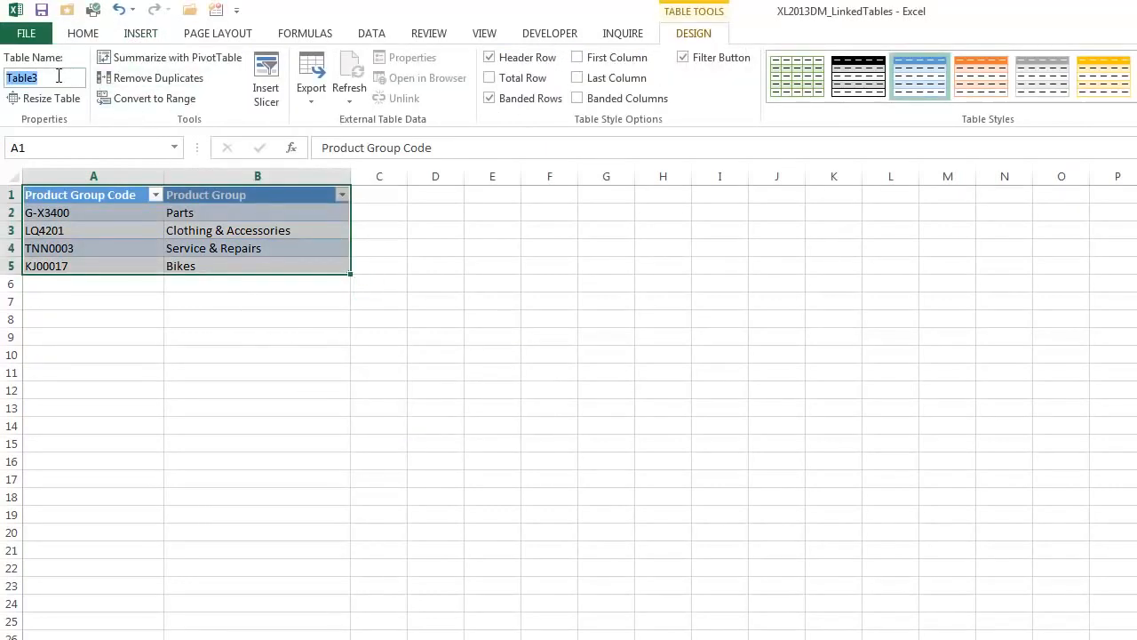
type("Products")
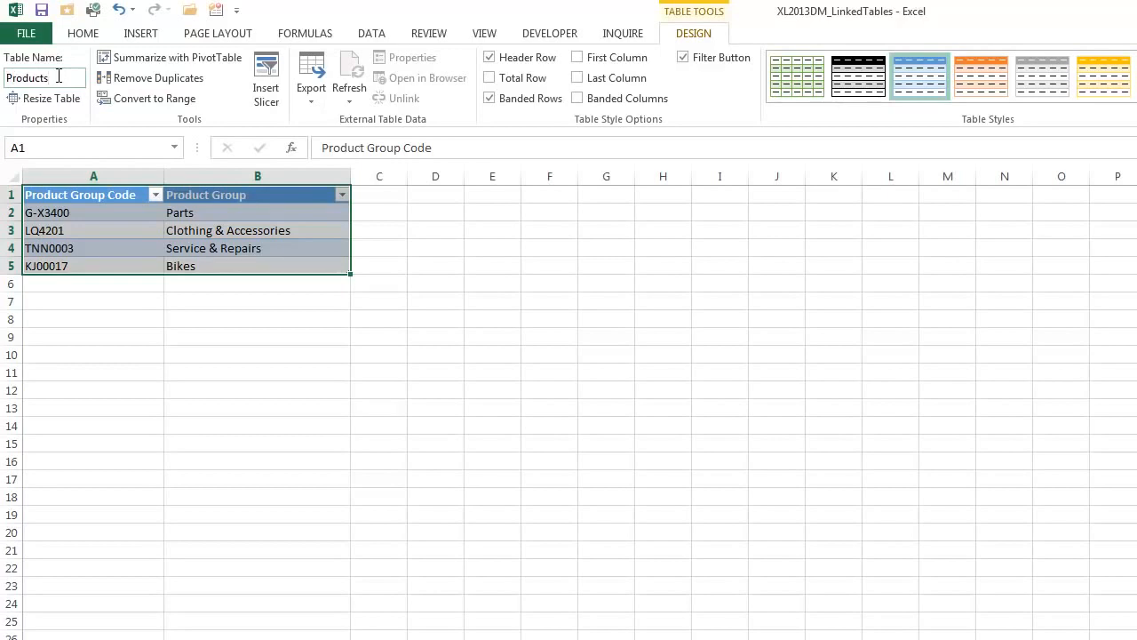
left_click(147, 213)
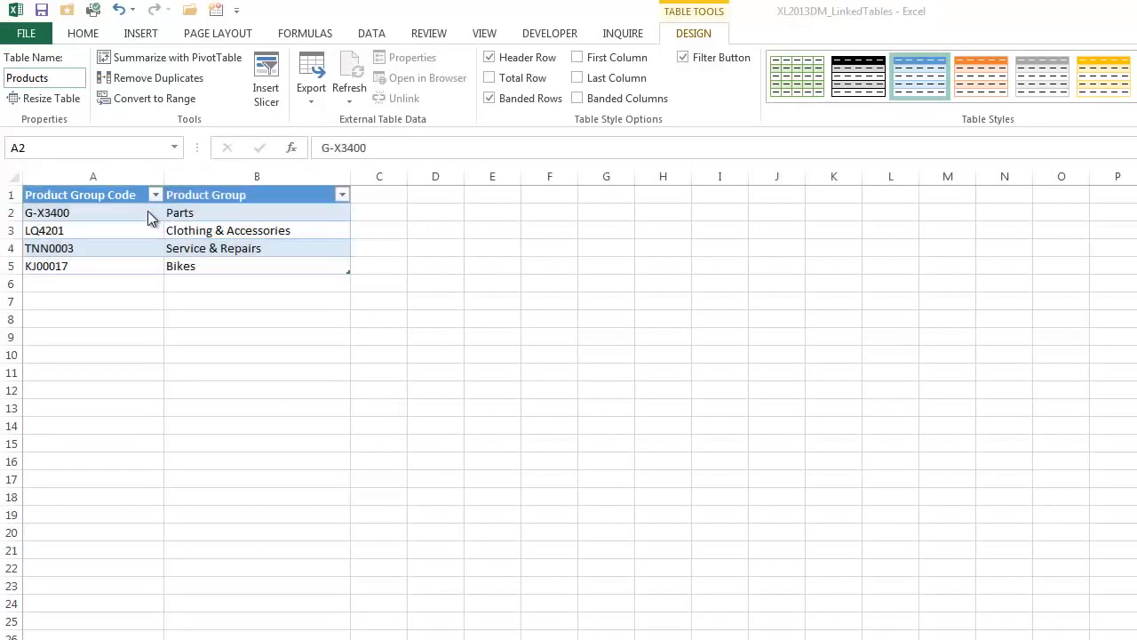
Start a new table relationship with Sales2 as the table and Product Group Code as its foreign column.
left_click(371, 34)
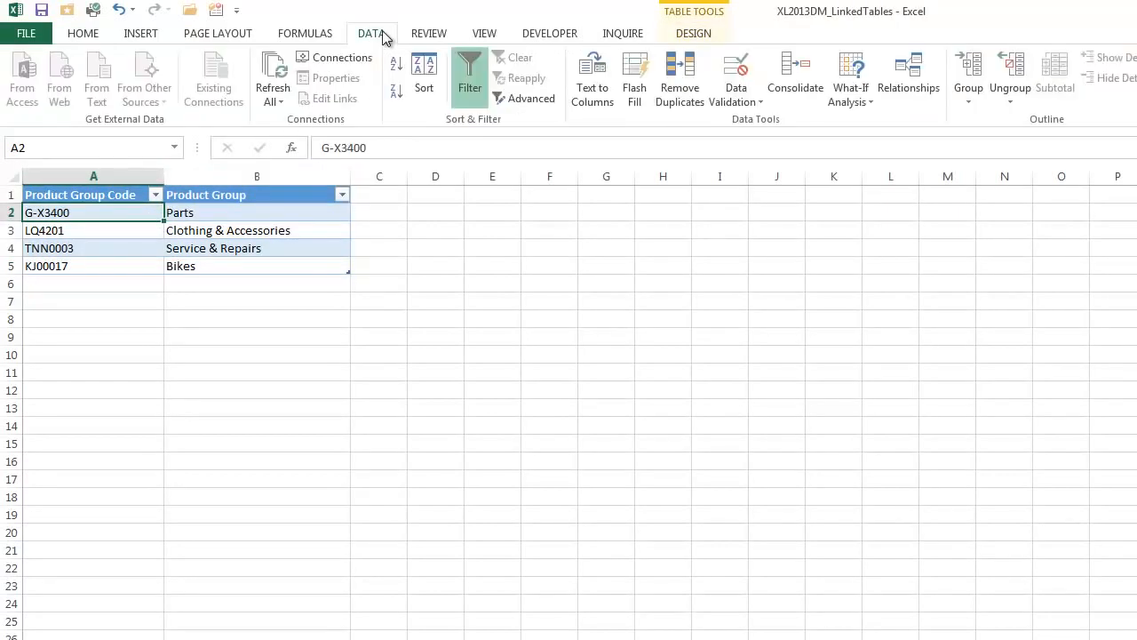
left_click(919, 74)
left_click(711, 290)
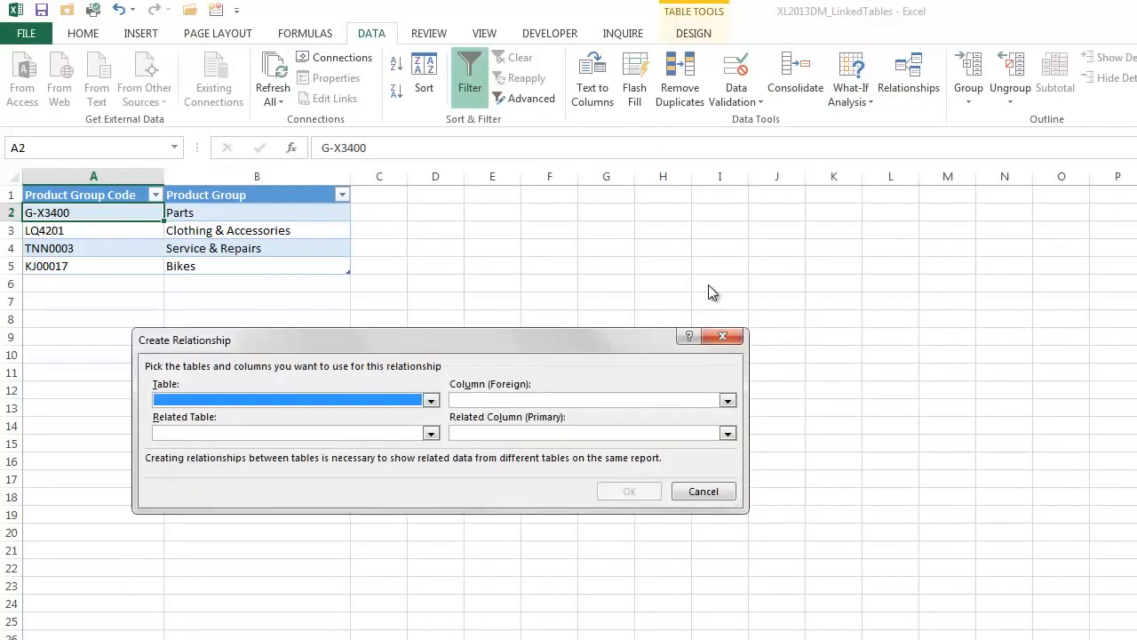
left_click(430, 400)
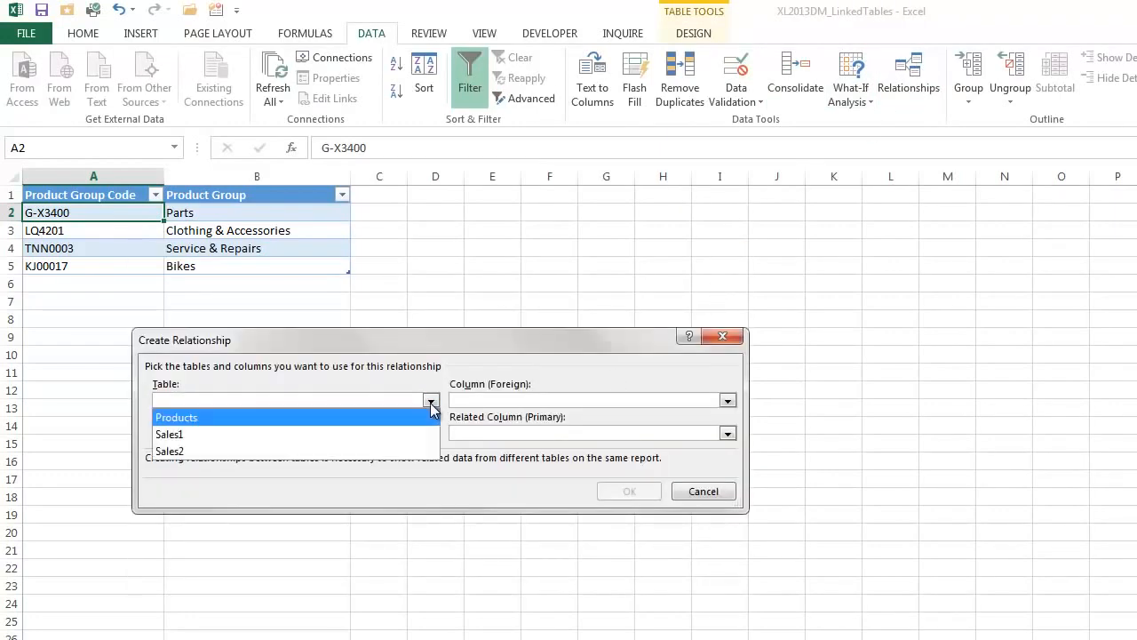
left_click(183, 455)
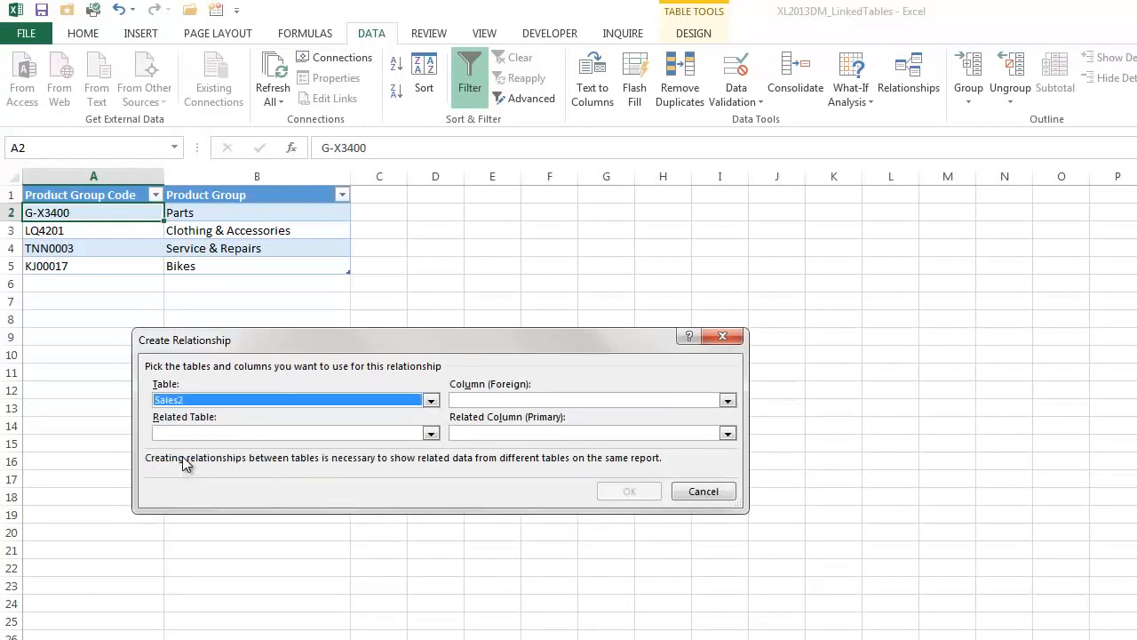
left_click(726, 401)
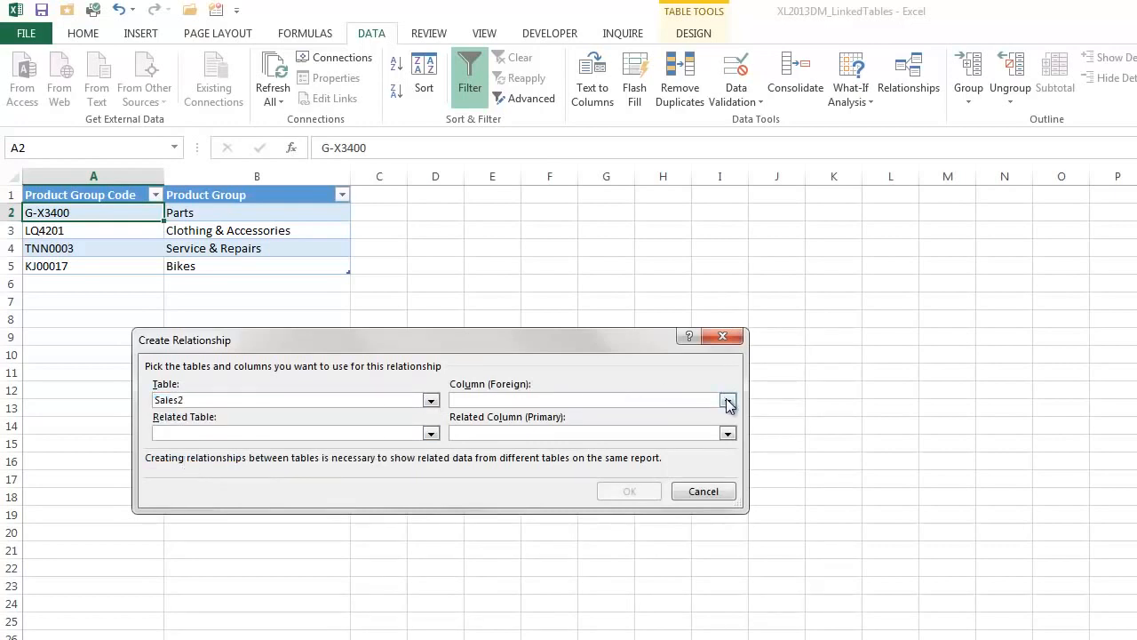
left_click(550, 467)
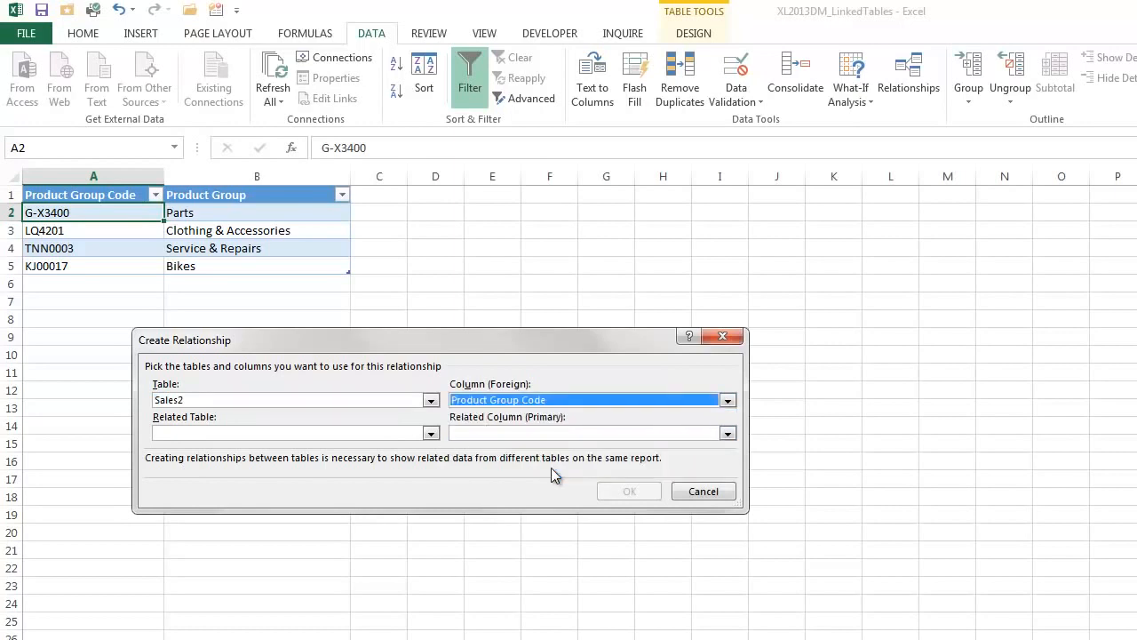
Relate it to the Products table on the primary column Product Group Code, create the relationship and close the relationship manager.
left_click(431, 434)
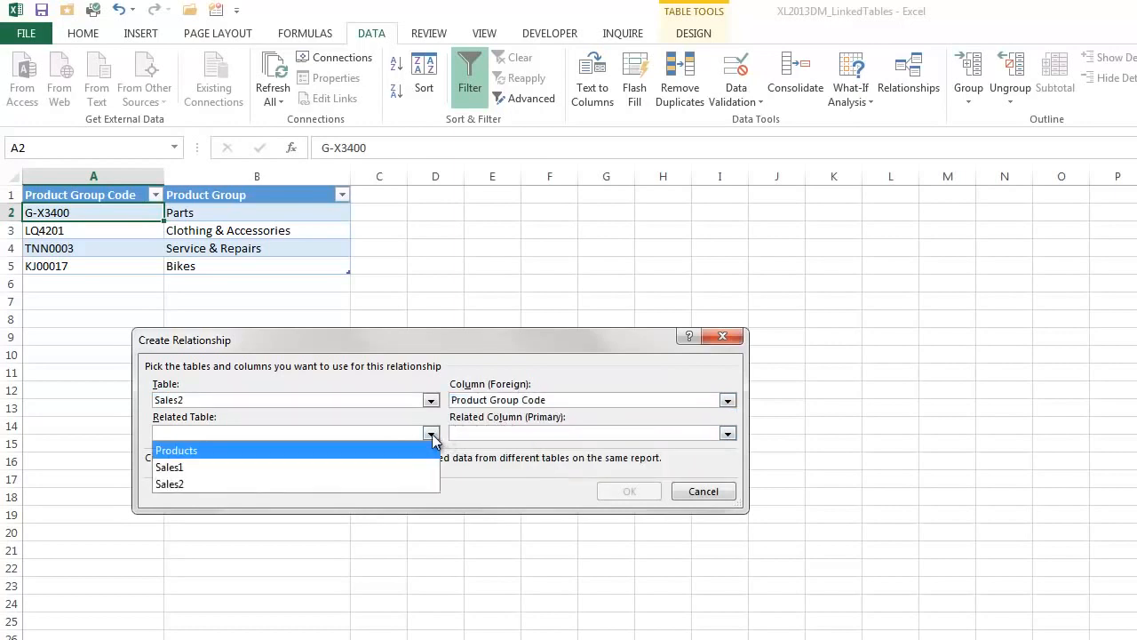
left_click(279, 451)
left_click(726, 433)
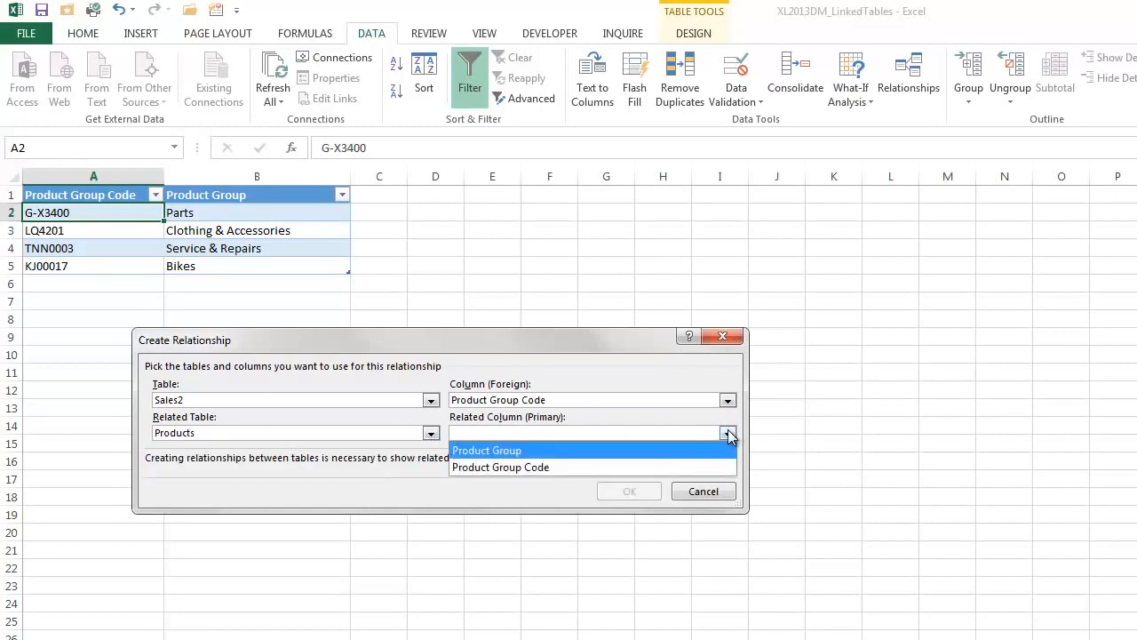
left_click(550, 468)
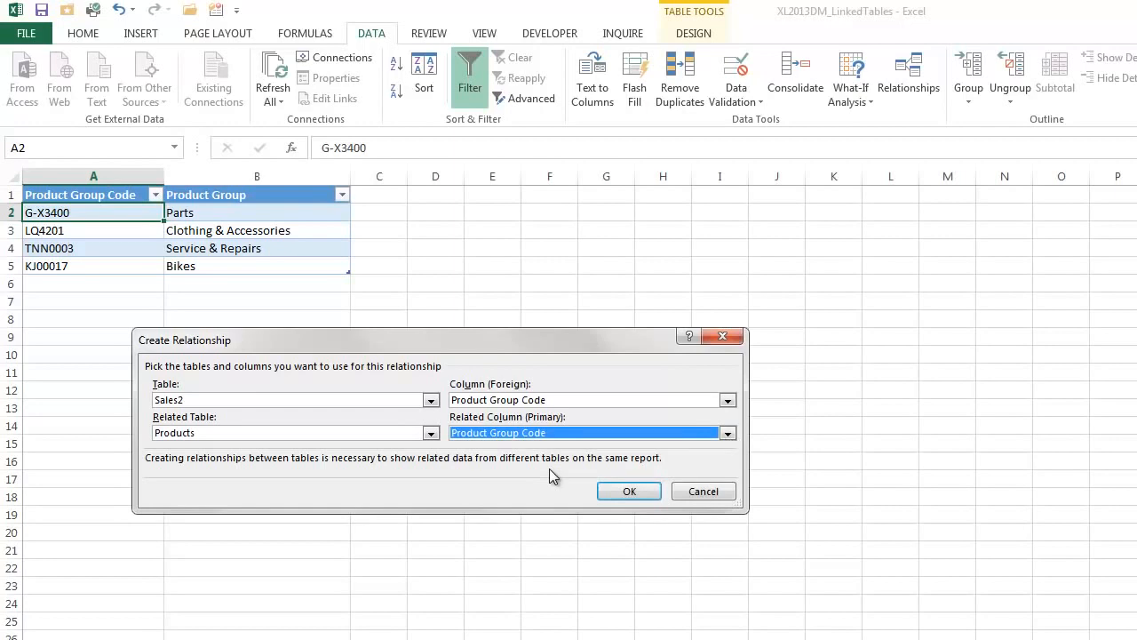
left_click(648, 494)
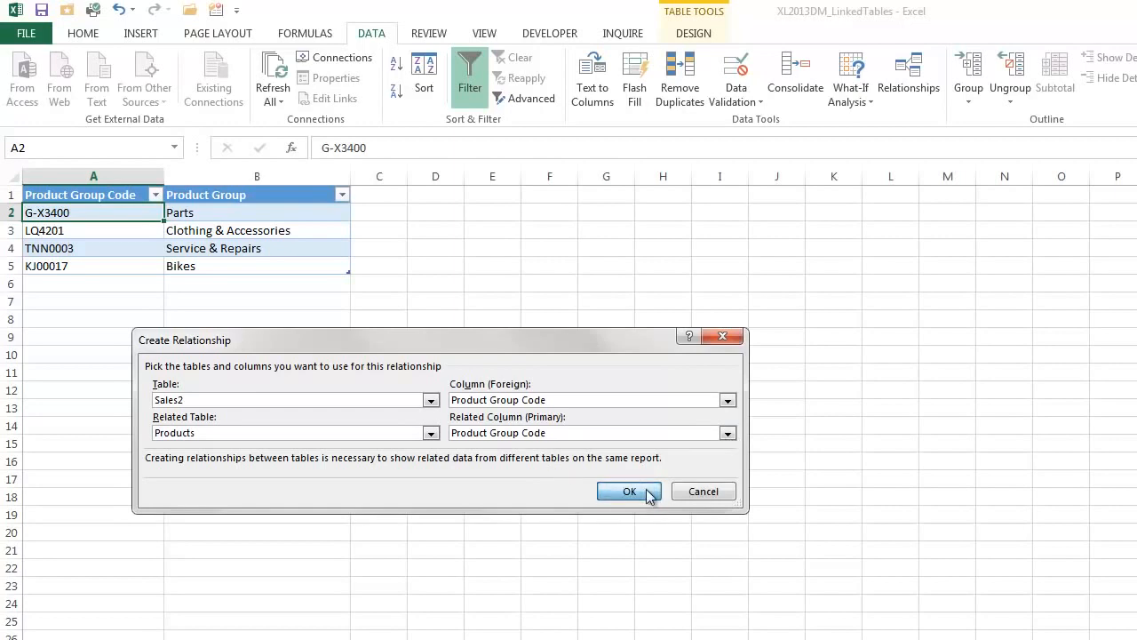
left_click(648, 494)
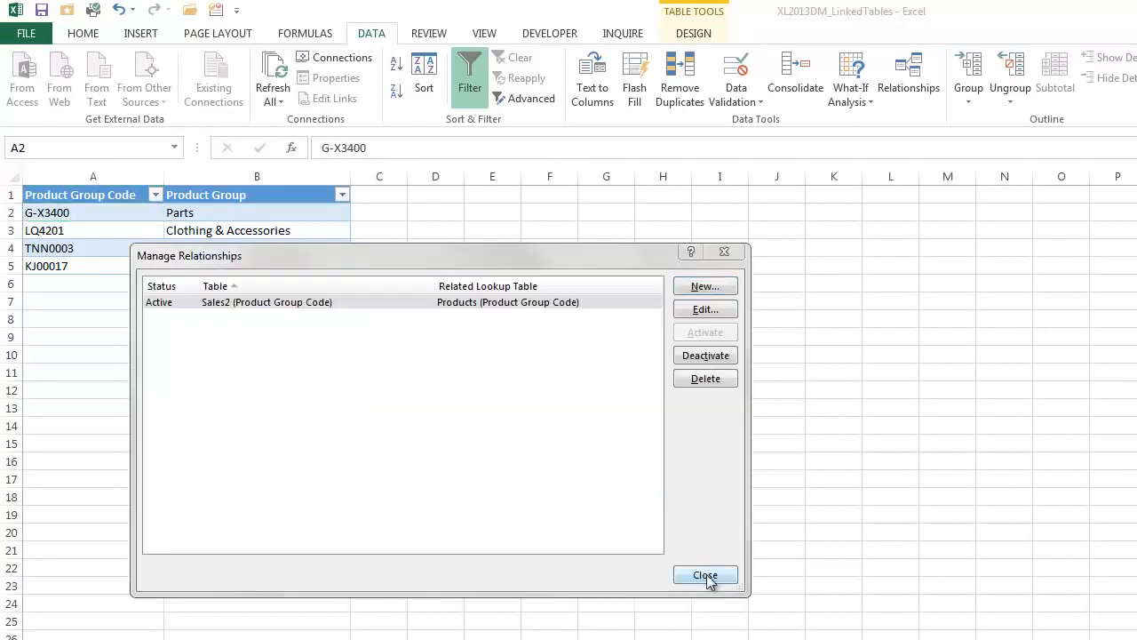
left_click(704, 574)
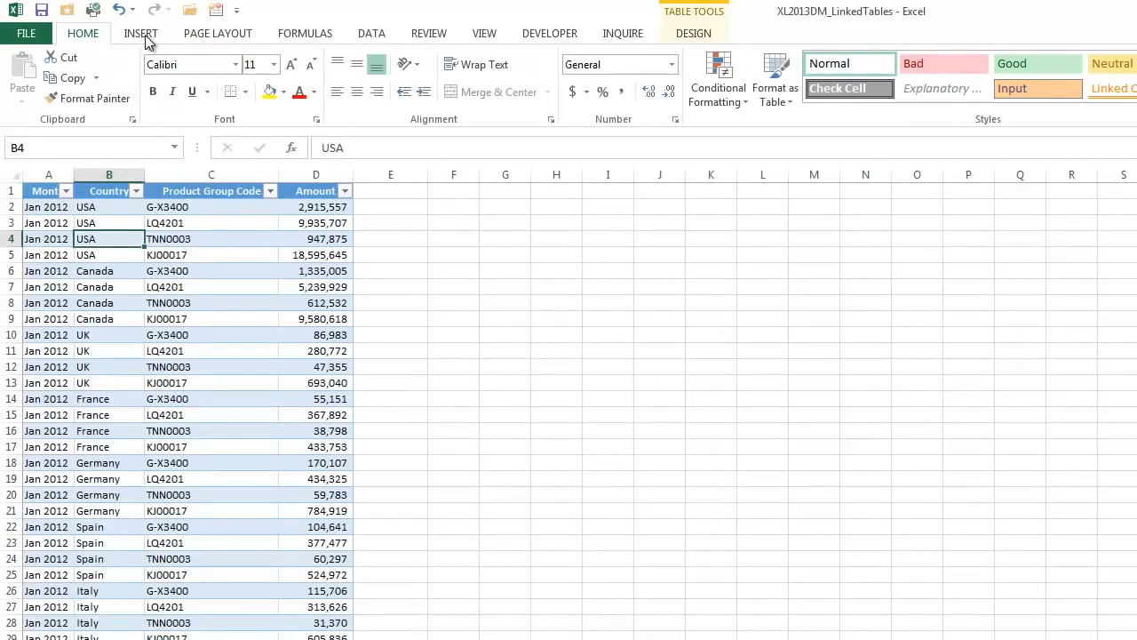
Start a PivotTable that uses the tables in the workbook Data Model as its external data source.
left_click(144, 34)
left_click(30, 71)
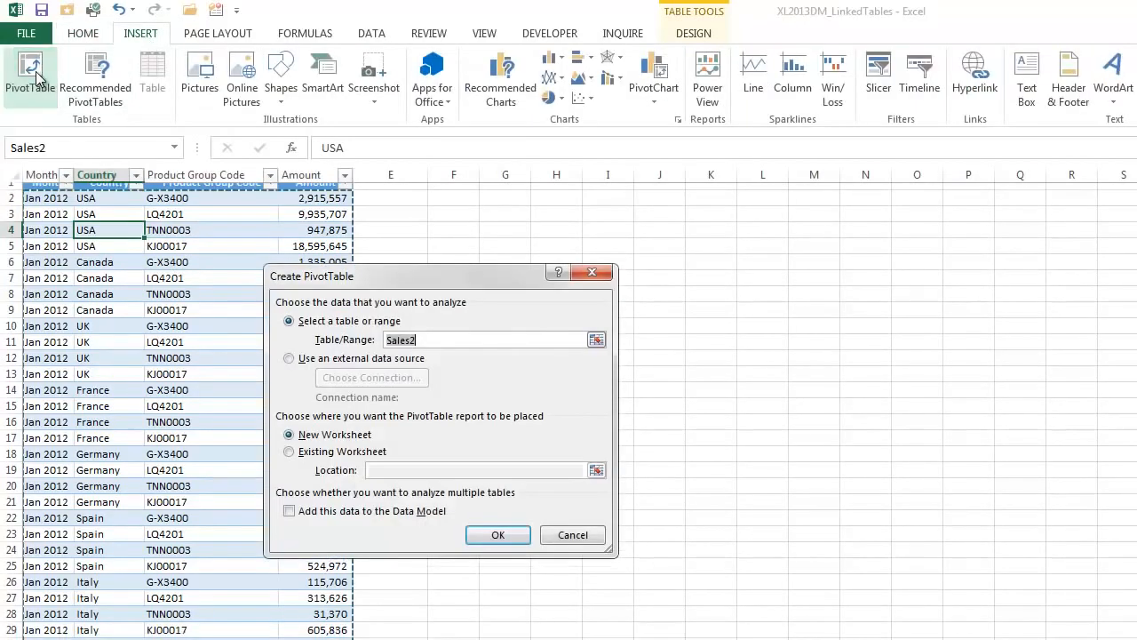
left_click(290, 359)
left_click(366, 379)
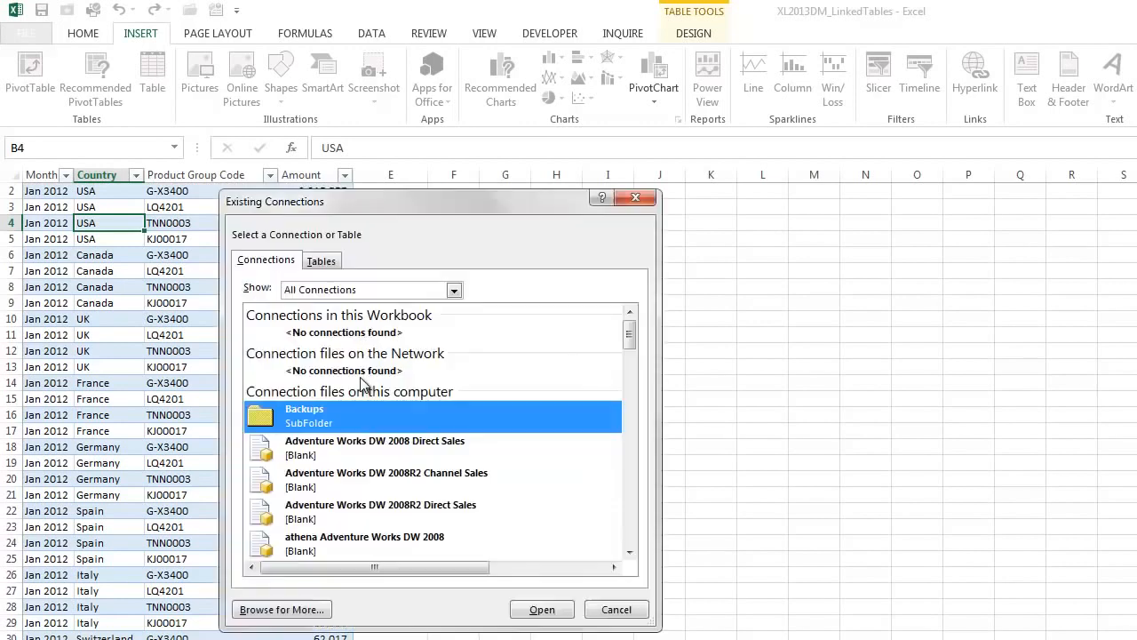
left_click(321, 261)
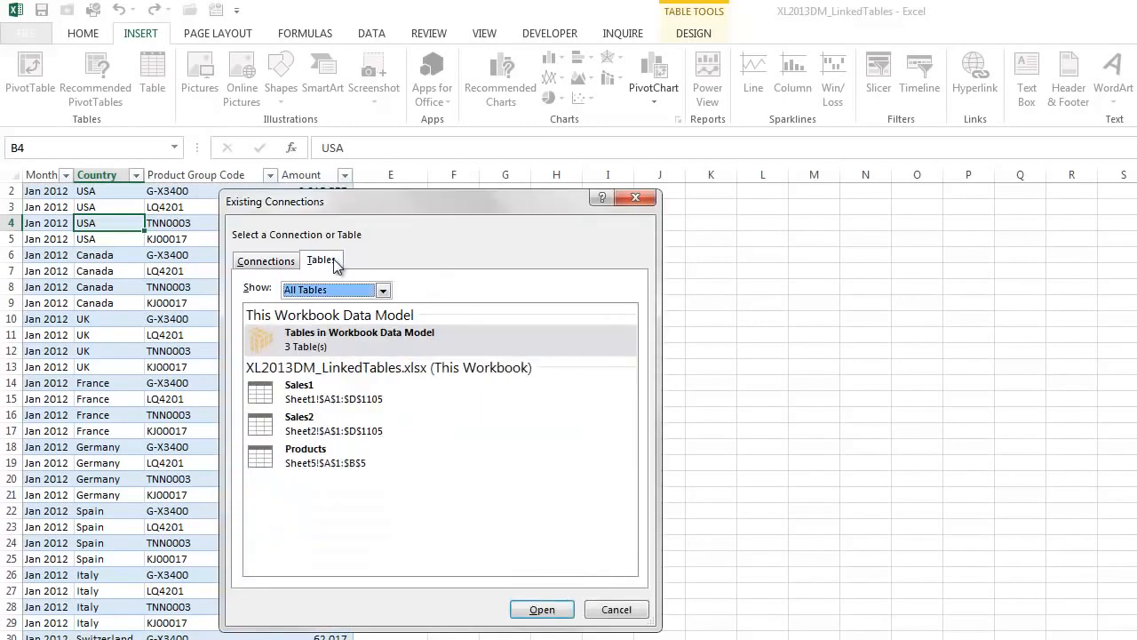
double_click(326, 345)
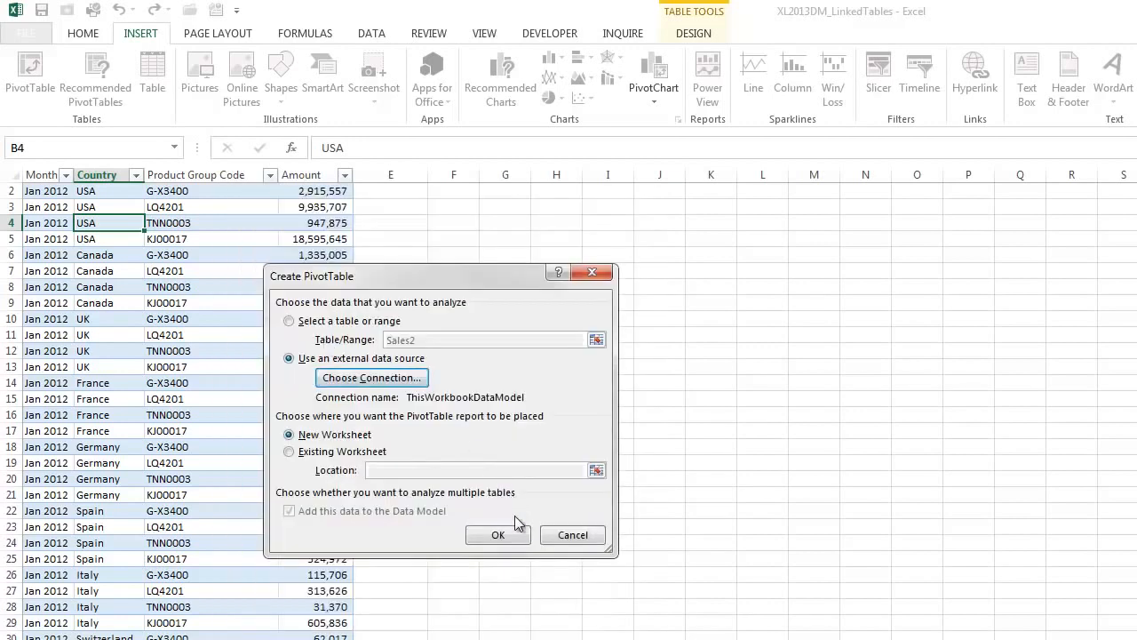
Place the PivotTable on the existing worksheet at cell G2 and create it.
left_click(289, 451)
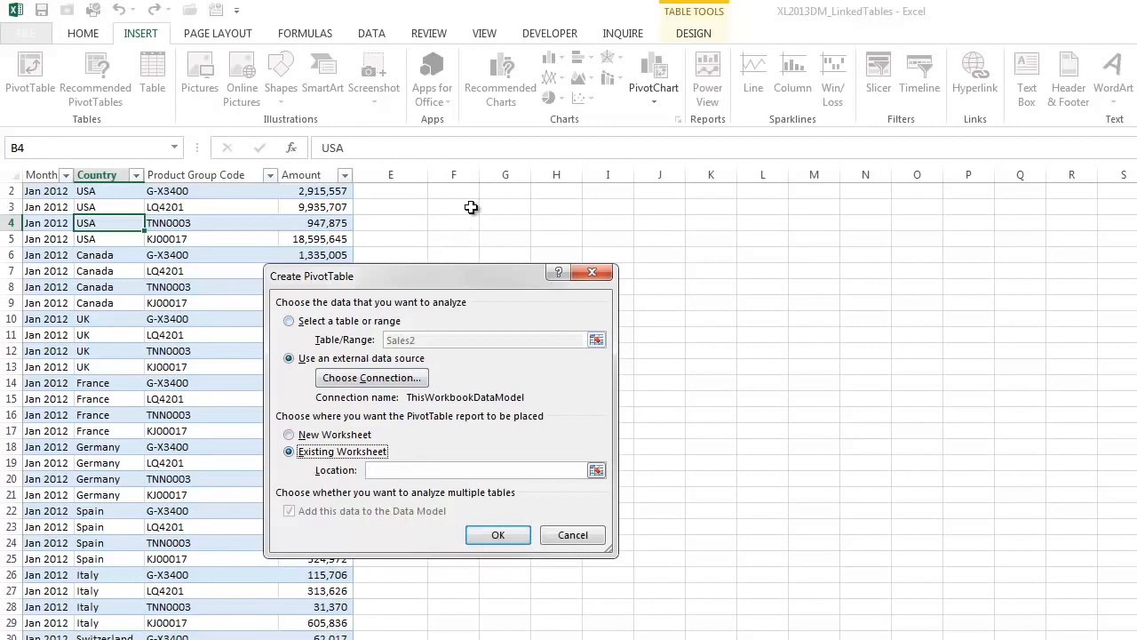
left_click(500, 194)
left_click(498, 534)
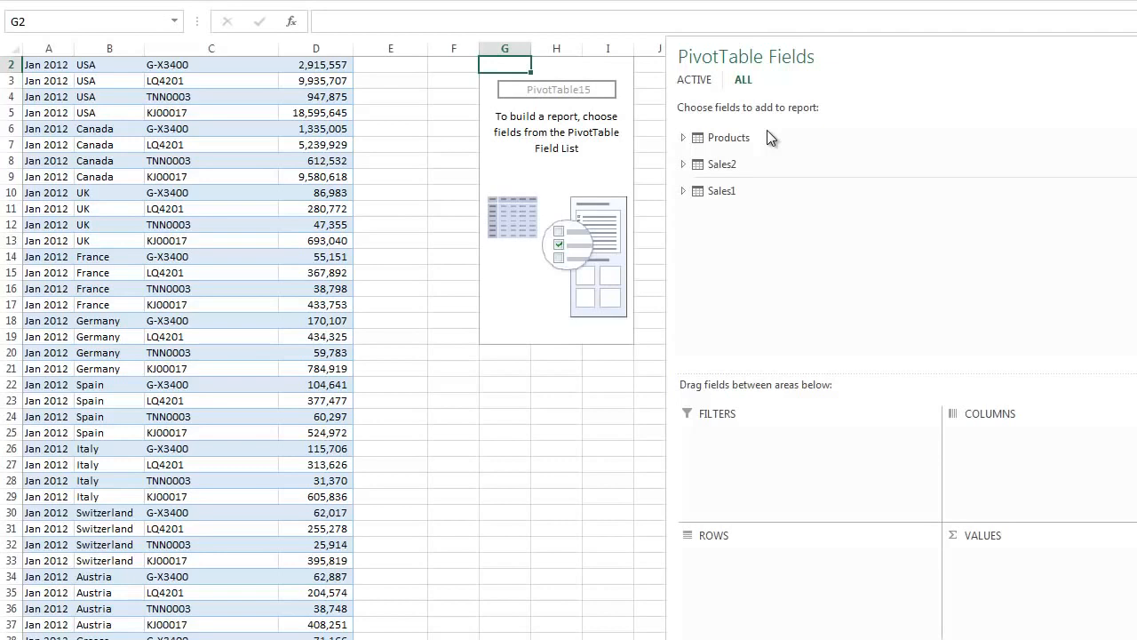
Lay out the PivotTable with Amount as values, Country as rows and Month as filter from Sales2, and Product Group from Products as columns.
left_click(720, 165)
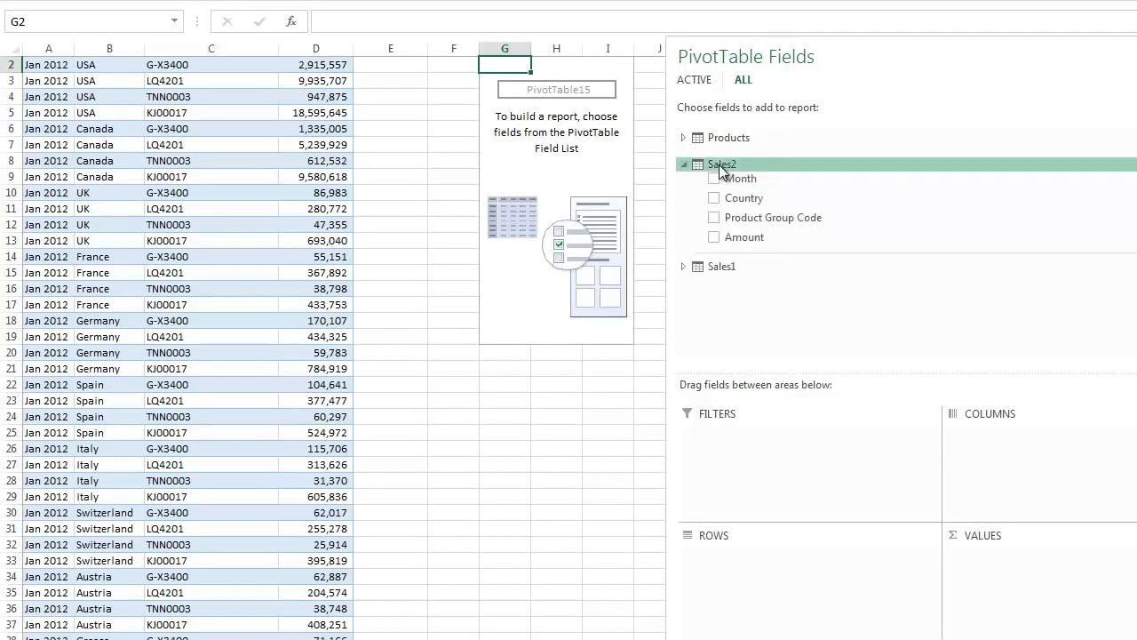
left_click_drag(744, 237, 984, 576)
left_click_drag(737, 198, 752, 552)
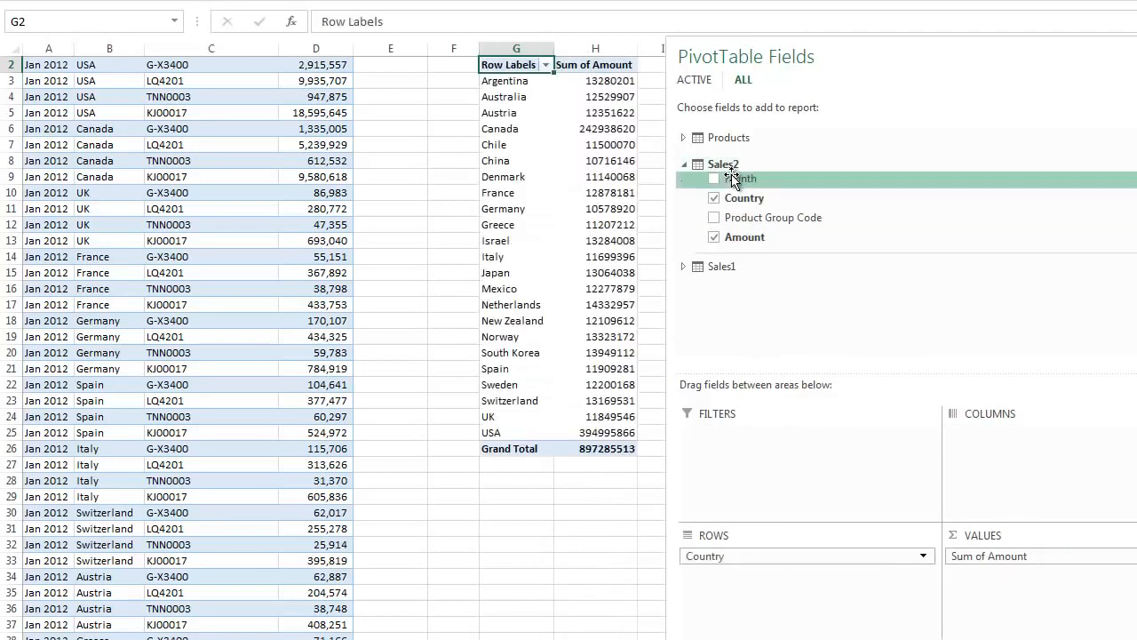
left_click_drag(730, 180, 734, 425)
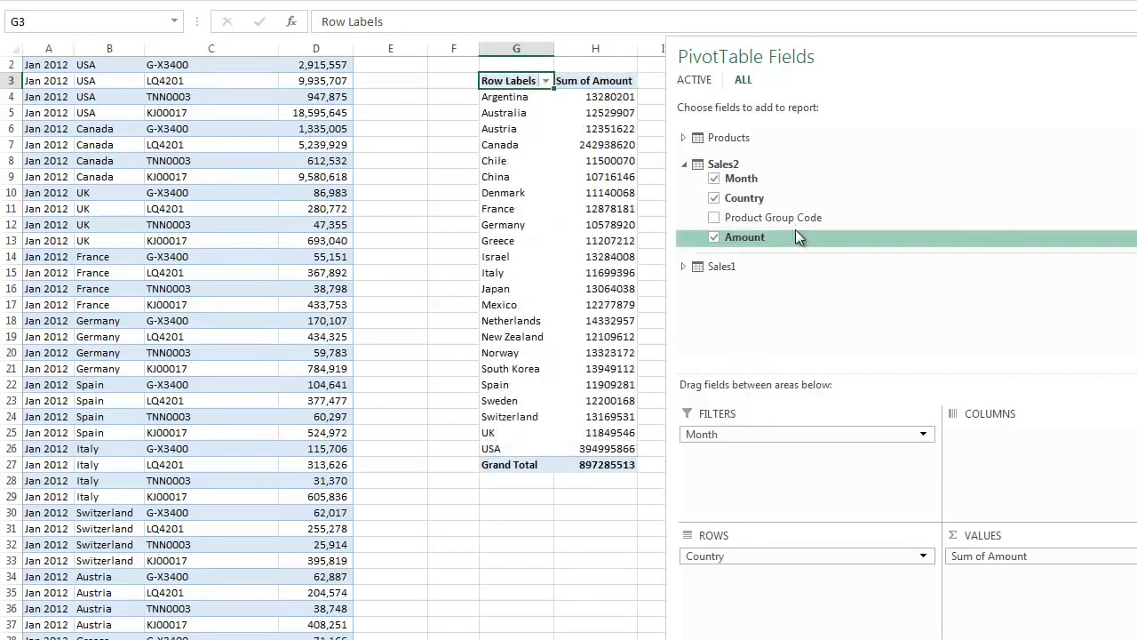
left_click(685, 138)
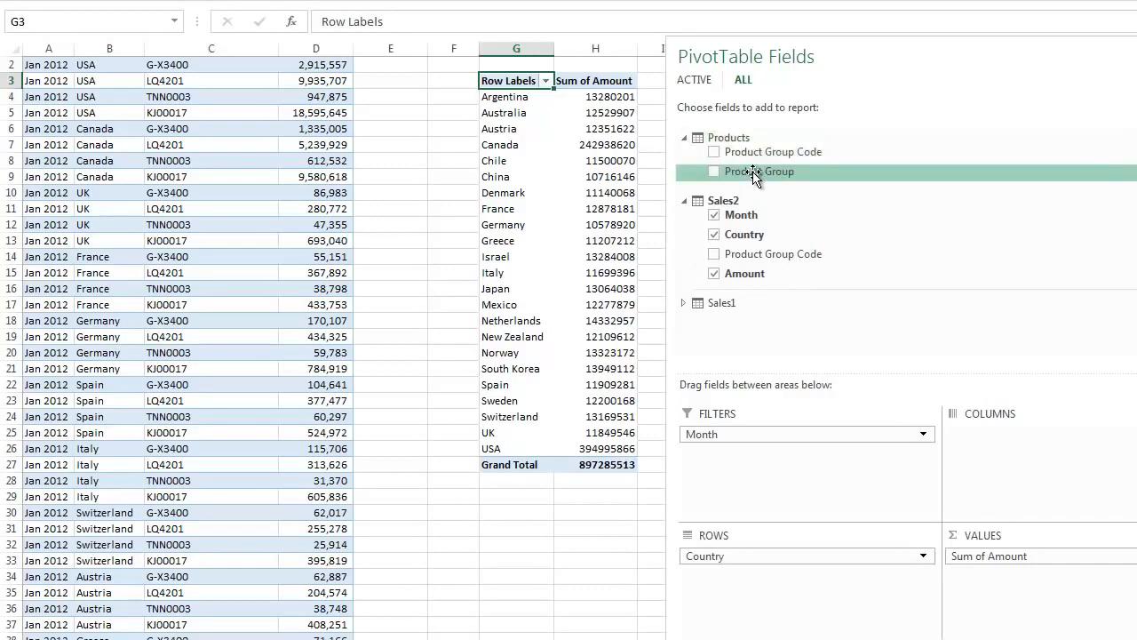
left_click_drag(754, 173, 1009, 439)
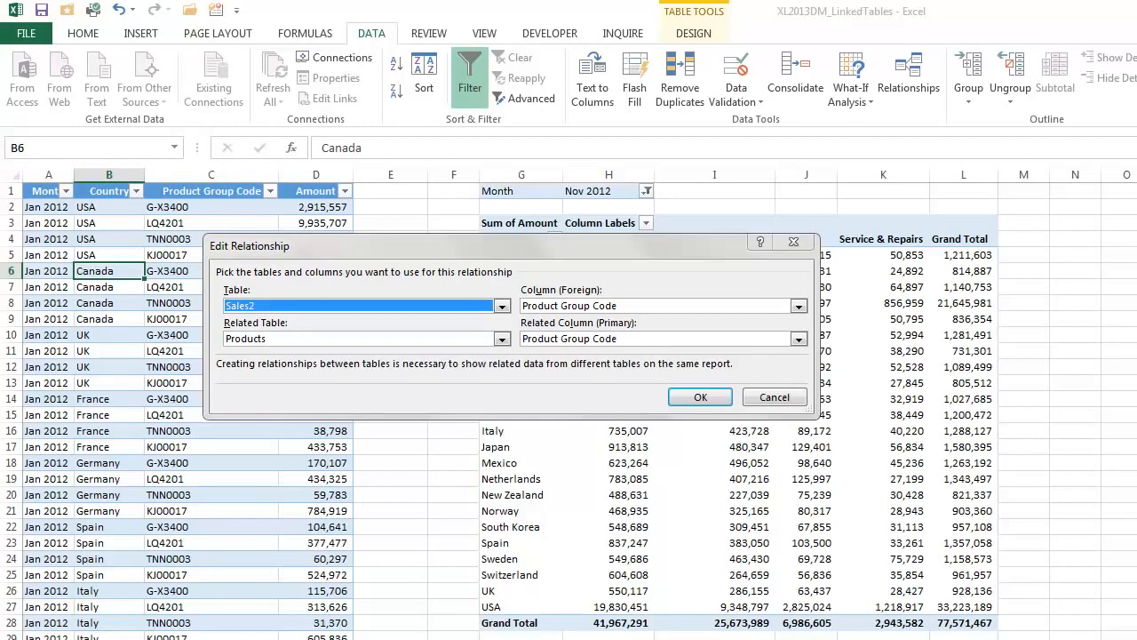
Cancel editing the Sales2 to Products relationship and close the relationship manager.
left_click(787, 397)
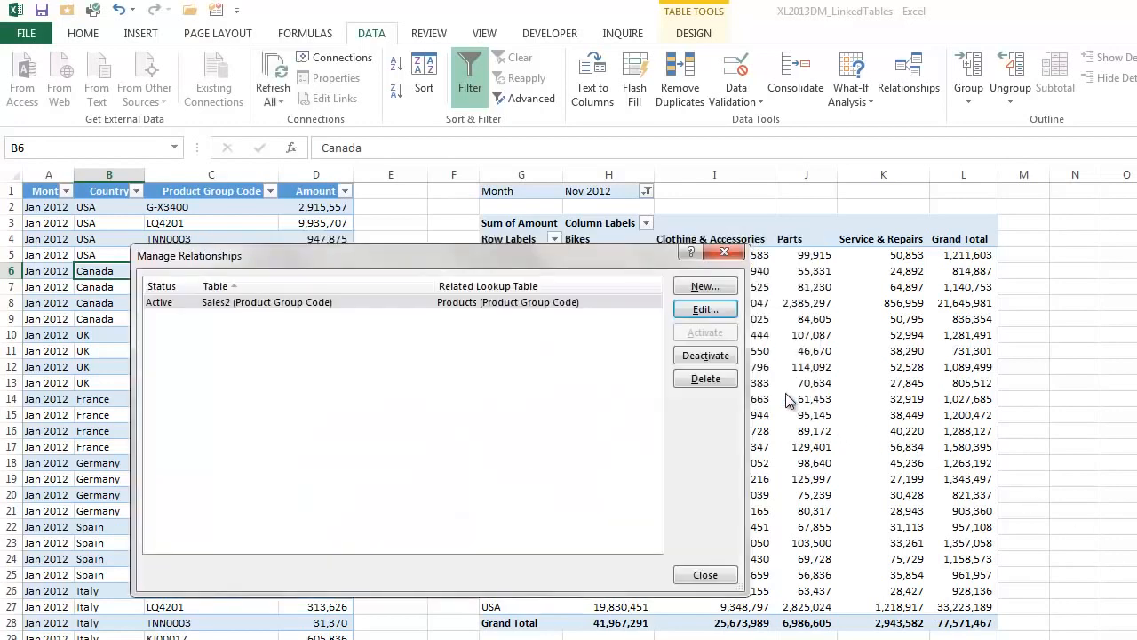
left_click(717, 575)
Convert the Sales2 PivotTable to cube formulas, leaving the report filters unconverted.
left_click(758, 322)
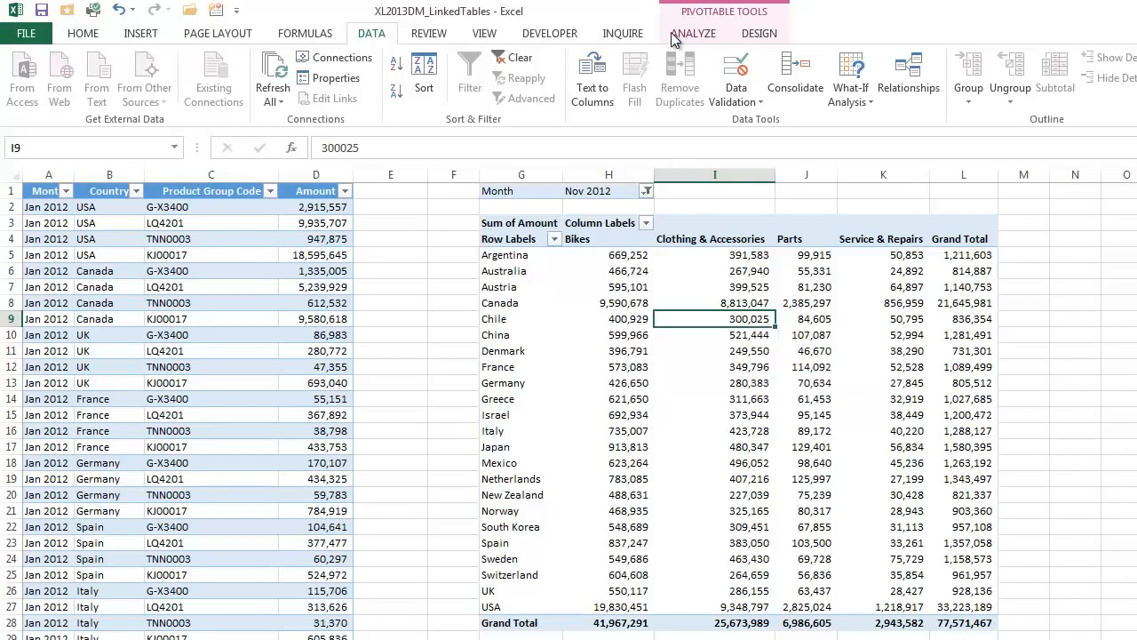
left_click(673, 33)
left_click(963, 104)
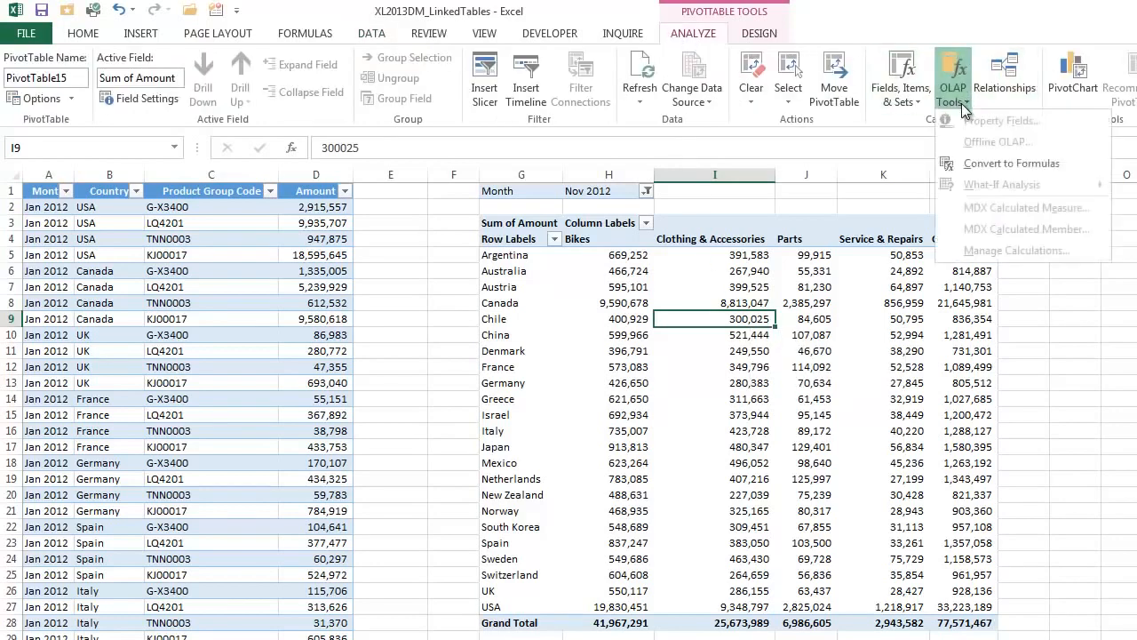
left_click(982, 164)
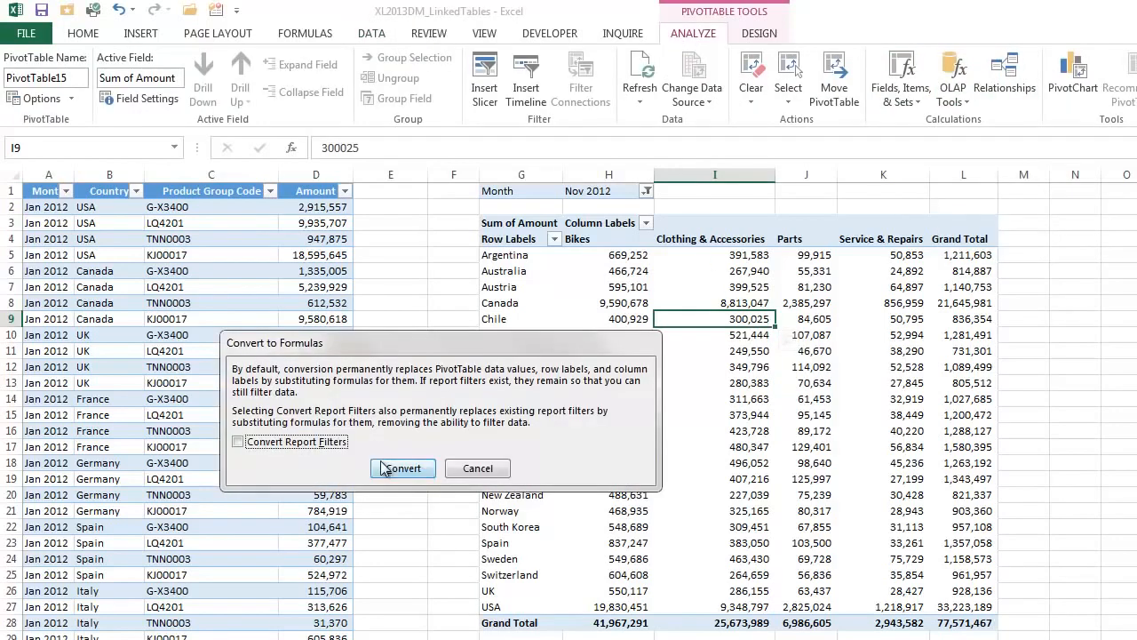
left_click(402, 468)
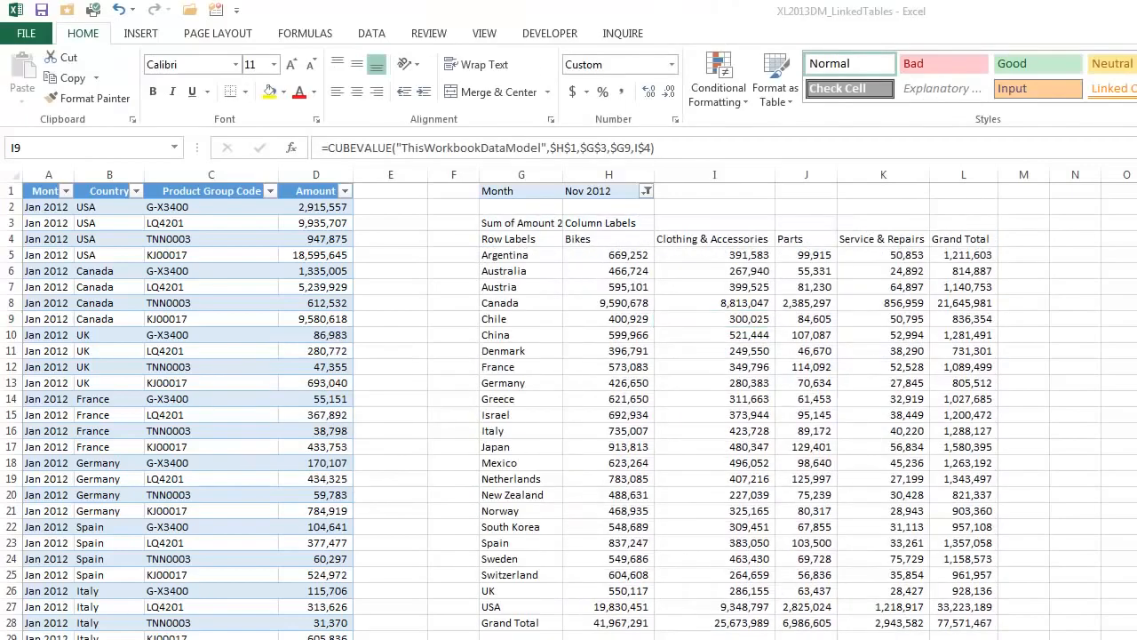